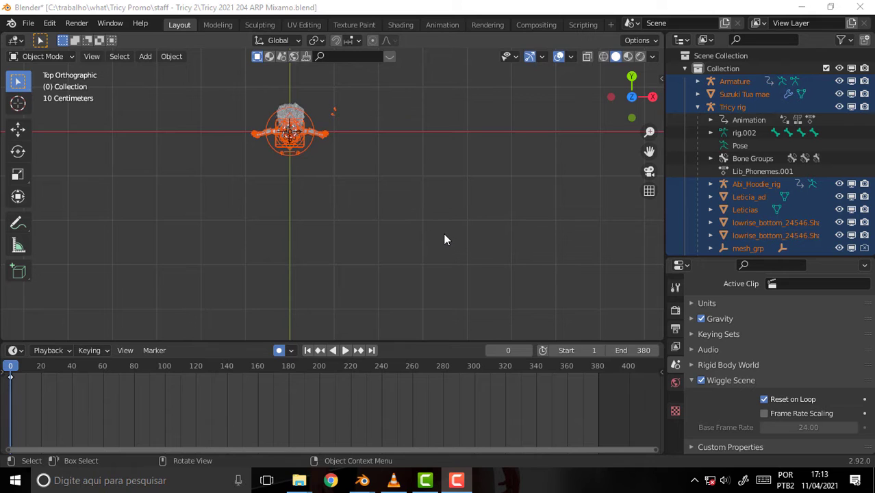
# Step: Play Tricy's animation, stop at frame 267, orbit into perspective, and reverse-play to frame 1
pyautogui.press('space')
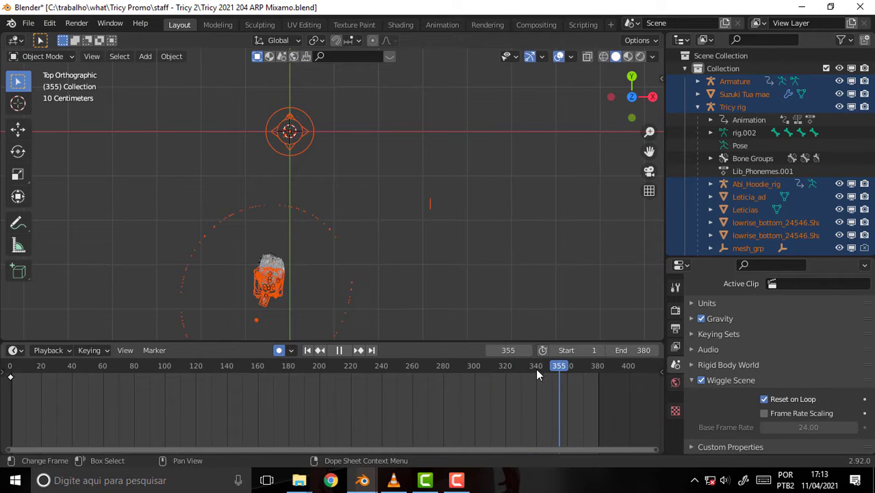
pyautogui.moveTo(537, 373); pyautogui.dragTo(422, 370)
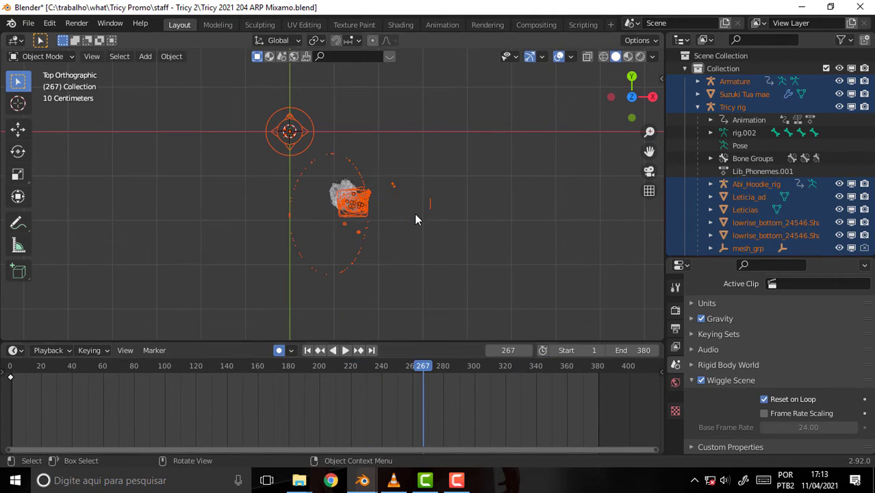
pyautogui.scroll(4, 412, 199)
pyautogui.moveTo(416, 189)
pyautogui.mouseDown(button='middle')
pyautogui.moveTo(395, 172)
pyautogui.moveTo(339, 337)
pyautogui.moveTo(337, 382)
pyautogui.mouseUp(button='middle')
pyautogui.click(333, 350)
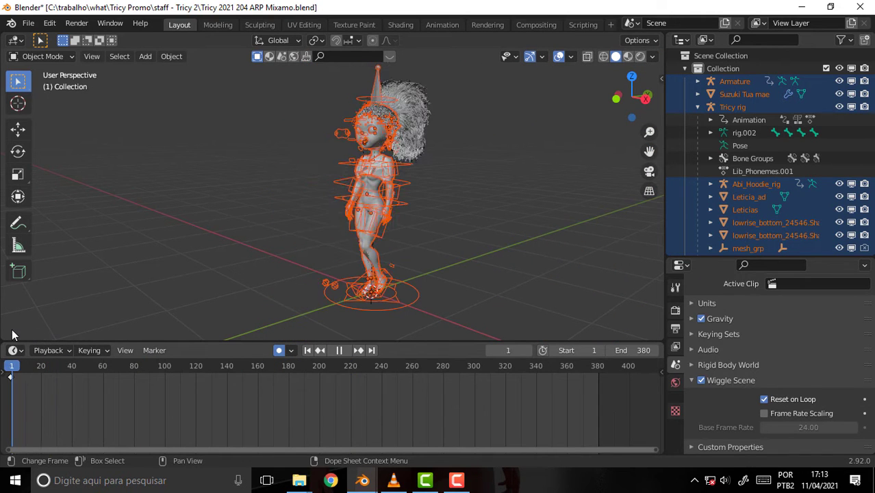
pyautogui.press('space')
pyautogui.press('space')
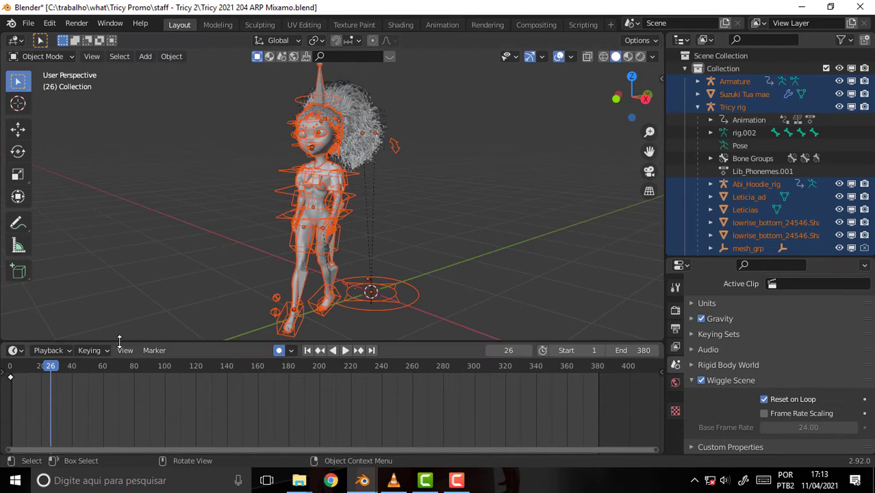
pyautogui.press('space')
pyautogui.moveTo(55, 370); pyautogui.dragTo(211, 370)
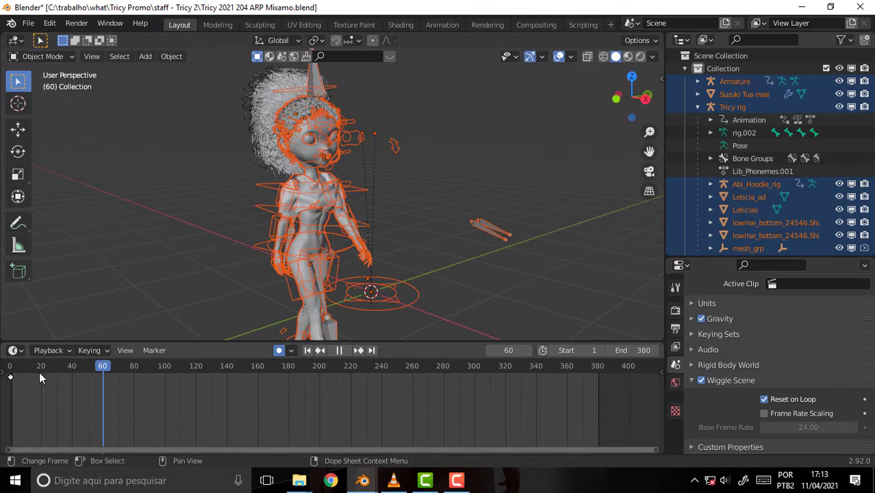
pyautogui.moveTo(210, 370); pyautogui.dragTo(19, 372)
pyautogui.press('space')
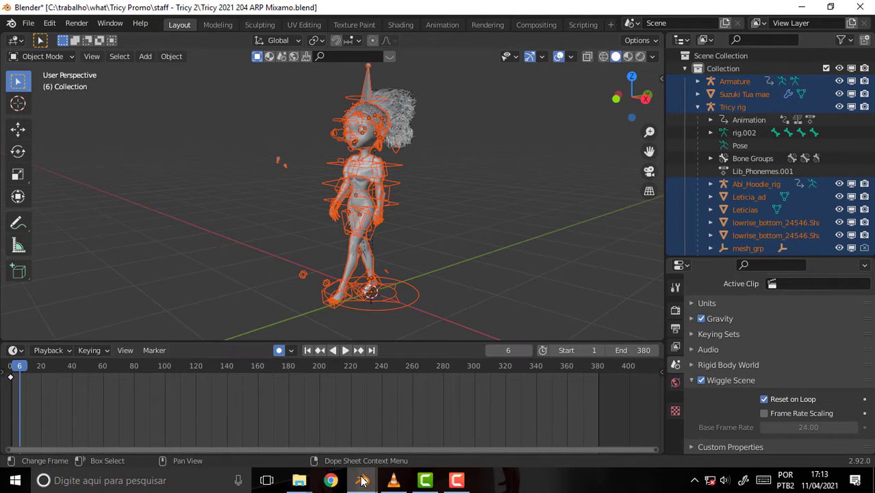
pyautogui.moveTo(362, 480)
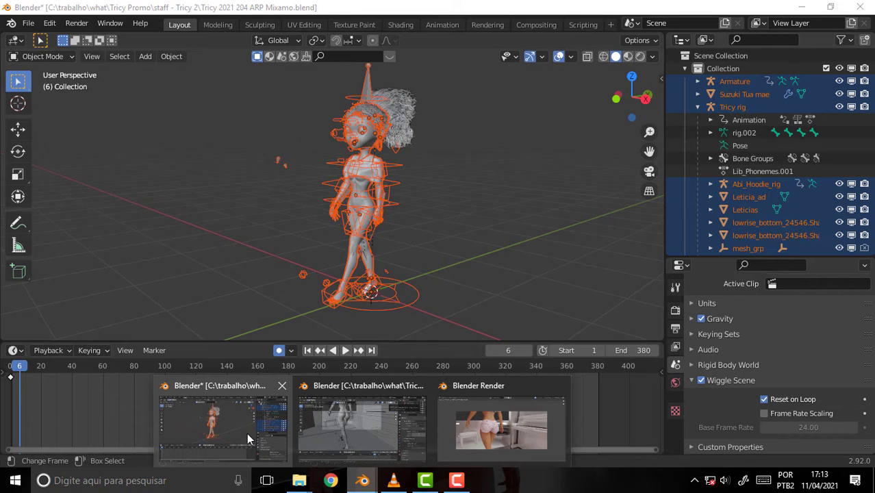
# Step: Return to Blender, scrub the animation, and stop playback at frame 99
pyautogui.click(231, 431)
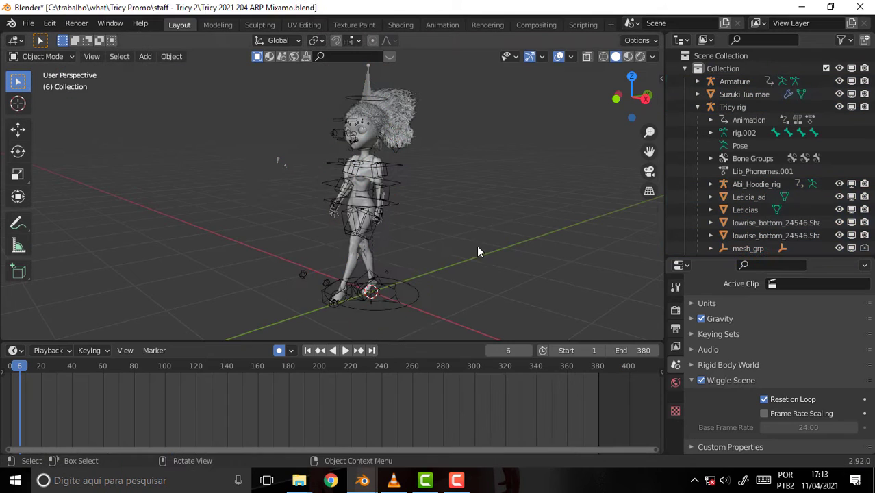
pyautogui.moveTo(80, 367); pyautogui.dragTo(57, 369)
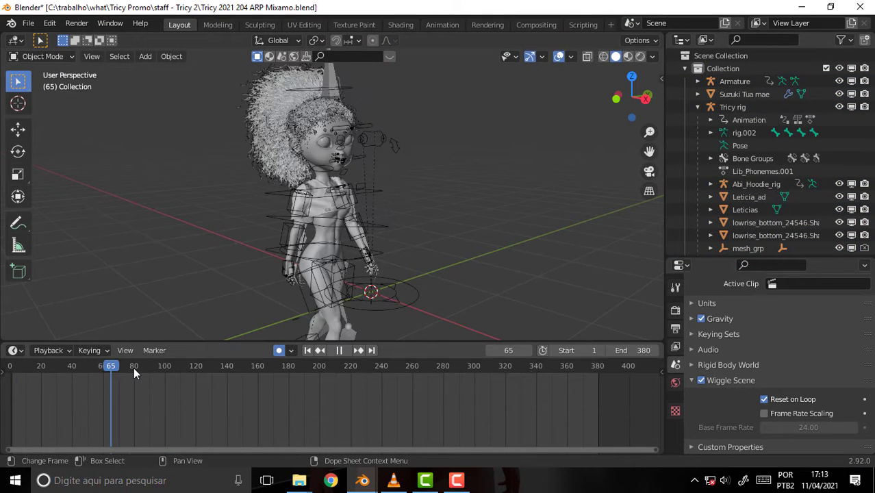
pyautogui.press('space')
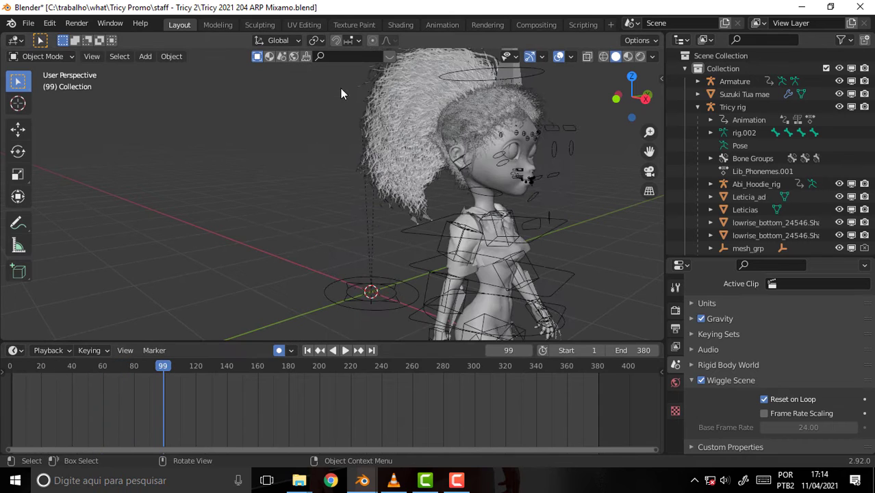
# Step: Select the Armature instead of the Tricy rig and switch it into Pose Mode
pyautogui.click(519, 132)
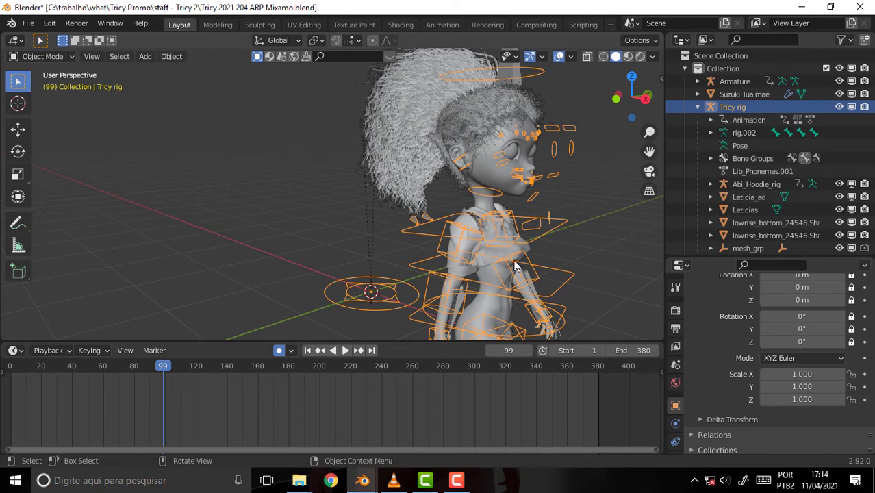
pyautogui.click(514, 79)
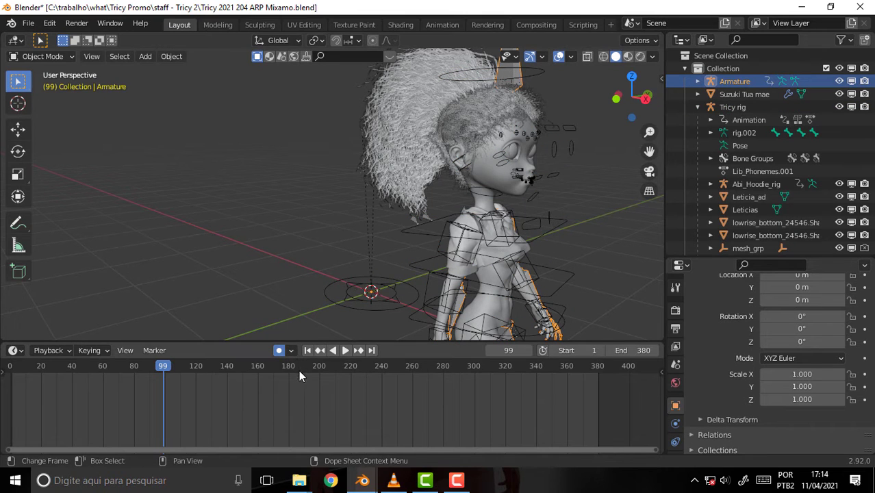
pyautogui.moveTo(296, 396); pyautogui.dragTo(309, 399, button='middle')
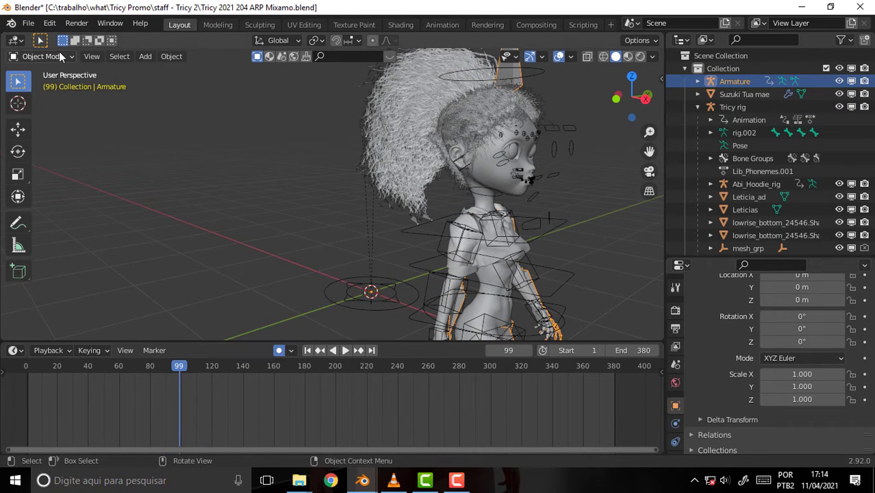
pyautogui.click(61, 56)
pyautogui.click(55, 100)
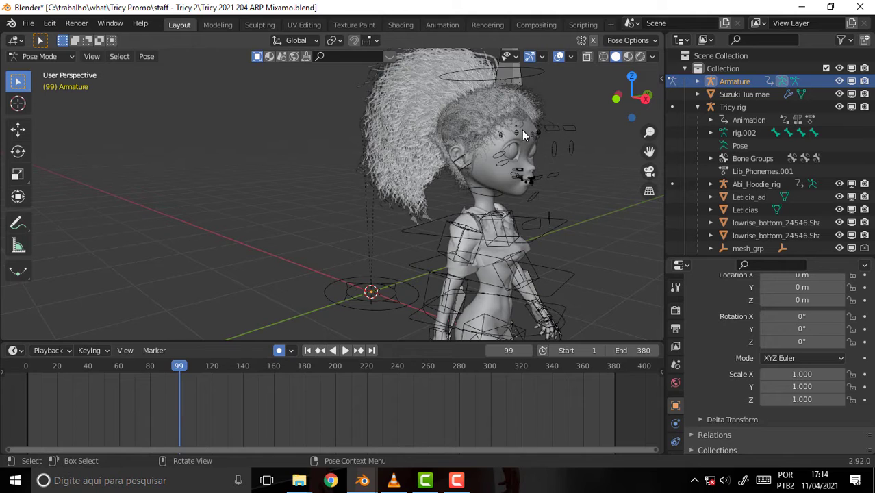
# Step: Select all of the Armature's bones and play the animation to frame 283
pyautogui.press('a')
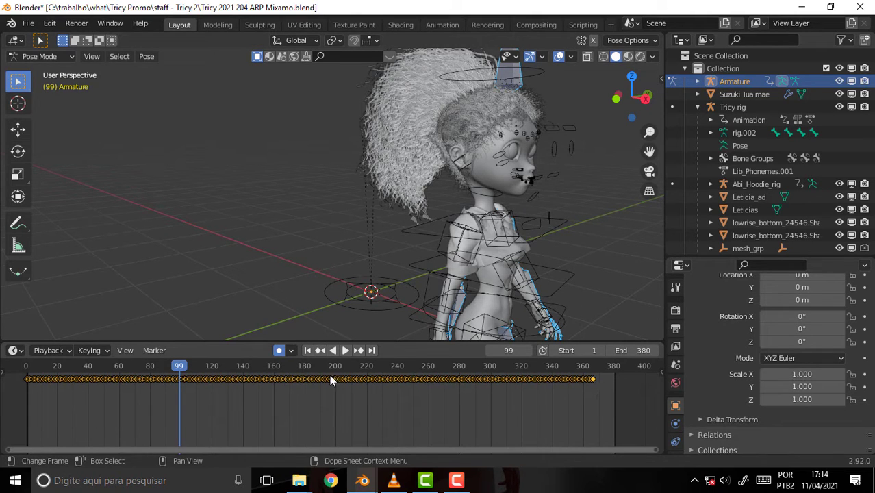
pyautogui.moveTo(184, 370); pyautogui.dragTo(461, 379)
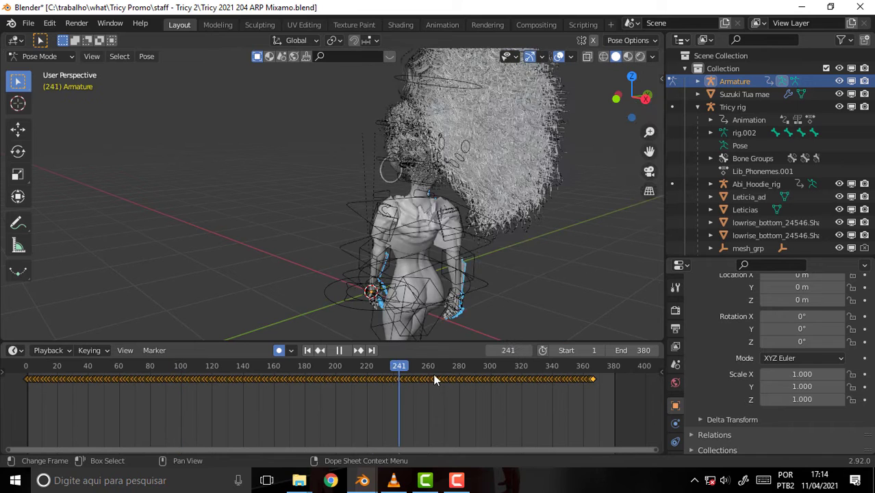
pyautogui.press('space')
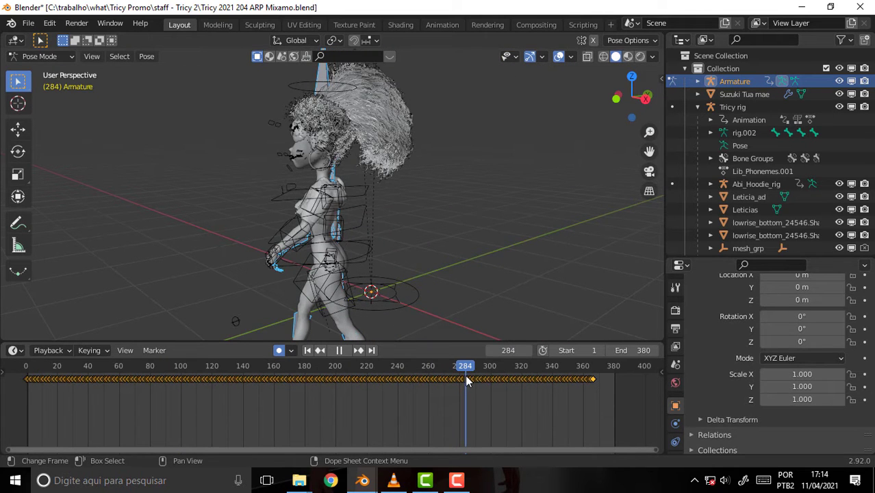
pyautogui.press('space')
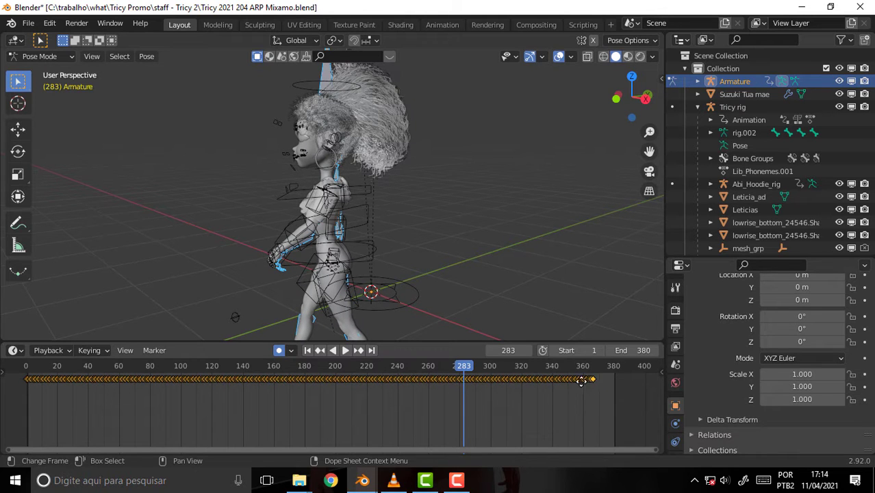
# Step: Move all selected keyframes 84 frames earlier and scrub around frames 252–280 to check
pyautogui.moveTo(575, 379); pyautogui.dragTo(465, 397)
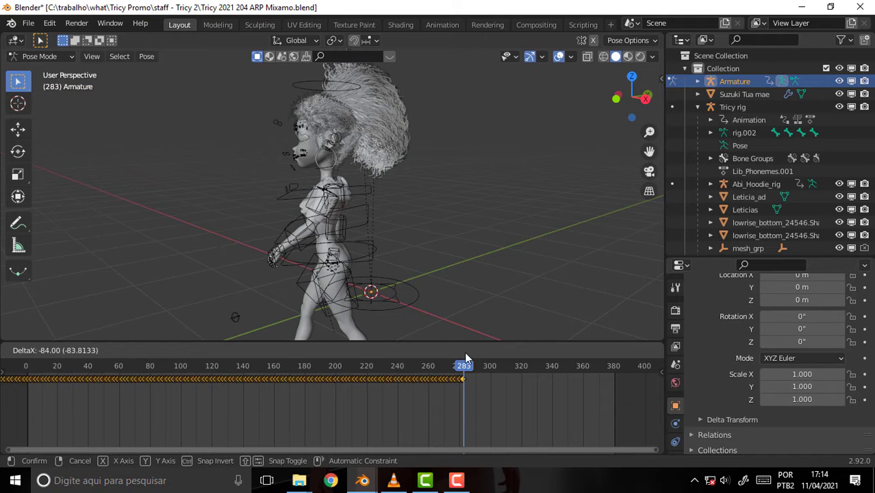
pyautogui.moveTo(465, 358); pyautogui.dragTo(465, 359)
pyautogui.moveTo(350, 366); pyautogui.dragTo(142, 339)
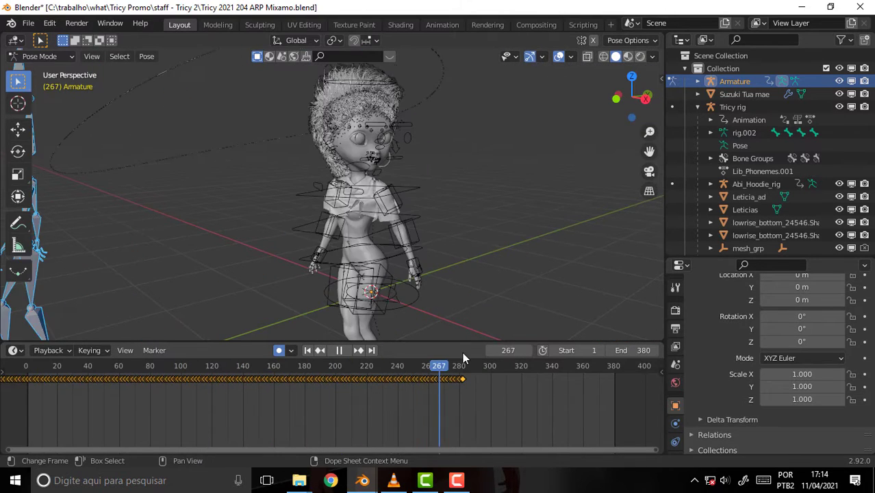
pyautogui.moveTo(449, 353)
pyautogui.mouseDown()
pyautogui.moveTo(416, 353)
pyautogui.moveTo(441, 355)
pyautogui.mouseUp()
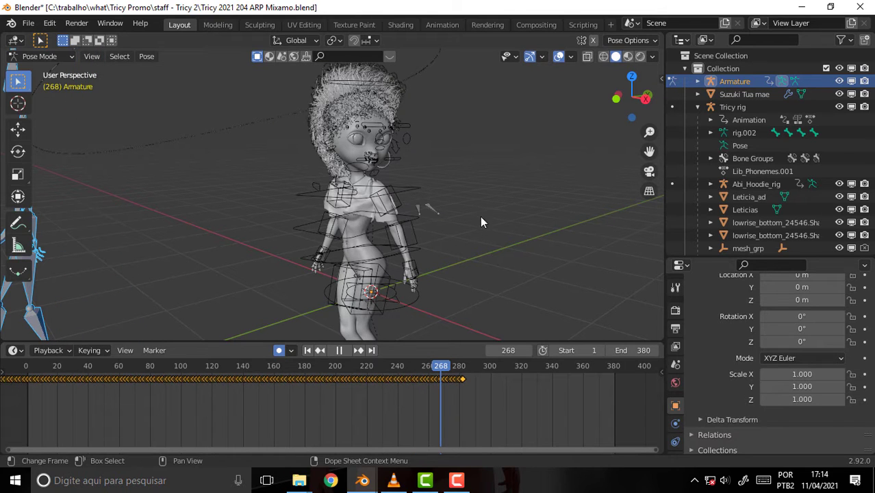
pyautogui.press('space')
pyautogui.scroll(-3, 485, 216)
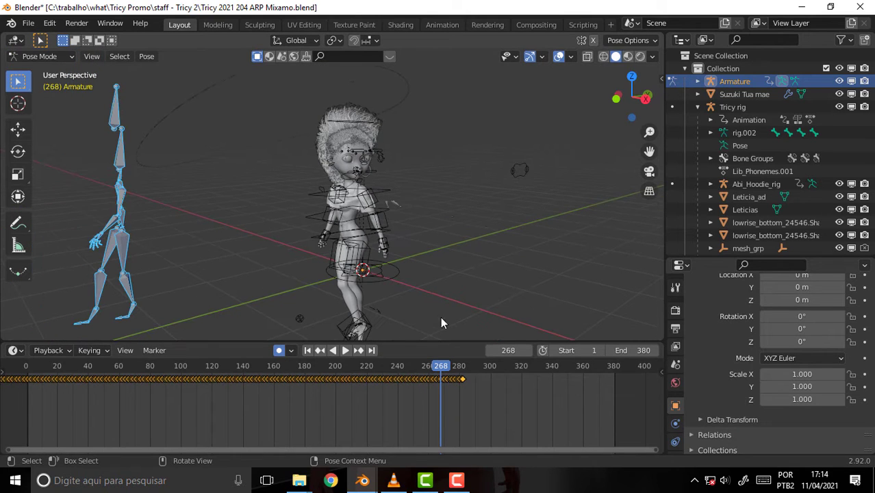
# Step: Scrub and replay the retimed animation from frame 0, then close Blender to get the save prompt
pyautogui.moveTo(291, 401); pyautogui.dragTo(482, 437, button='middle')
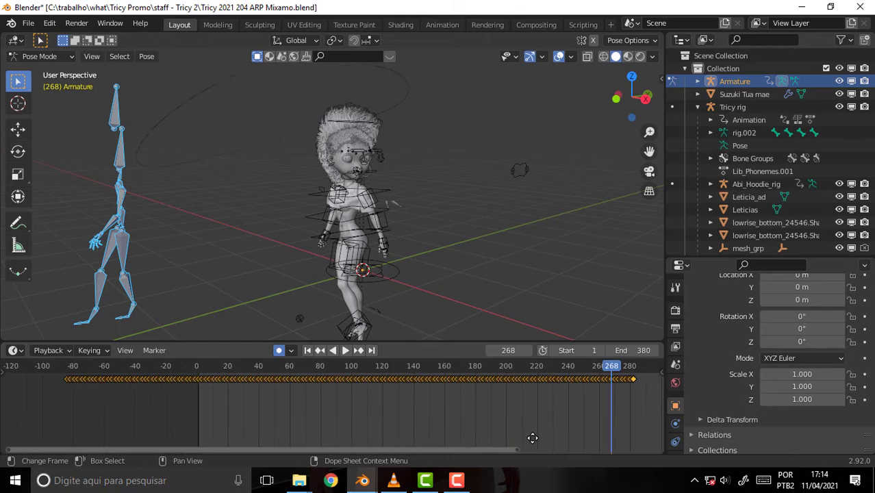
pyautogui.keyDown('ctrl'); pyautogui.scroll(-2, 543, 401); pyautogui.keyUp('ctrl')
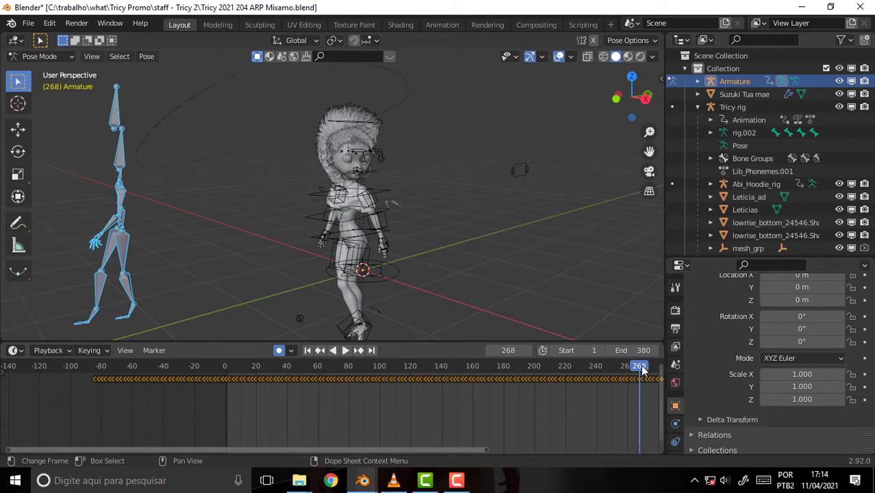
pyautogui.moveTo(642, 370); pyautogui.dragTo(94, 372)
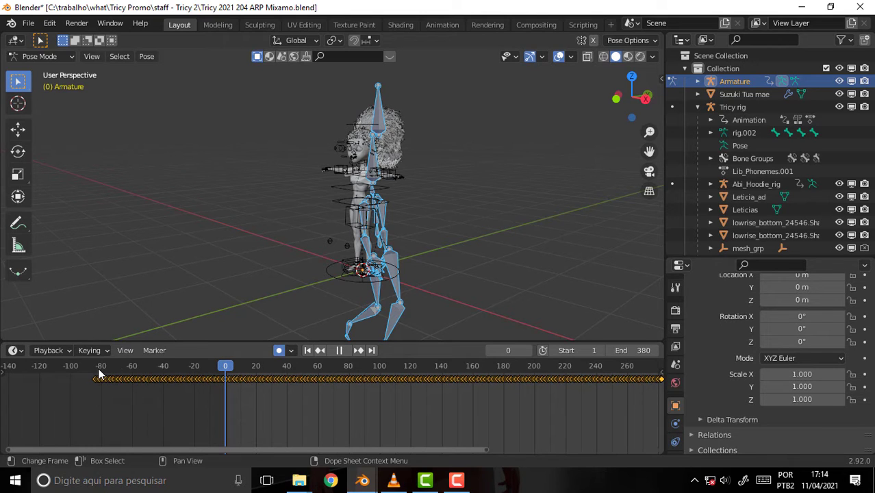
pyautogui.moveTo(238, 372); pyautogui.dragTo(175, 372)
pyautogui.click(280, 370)
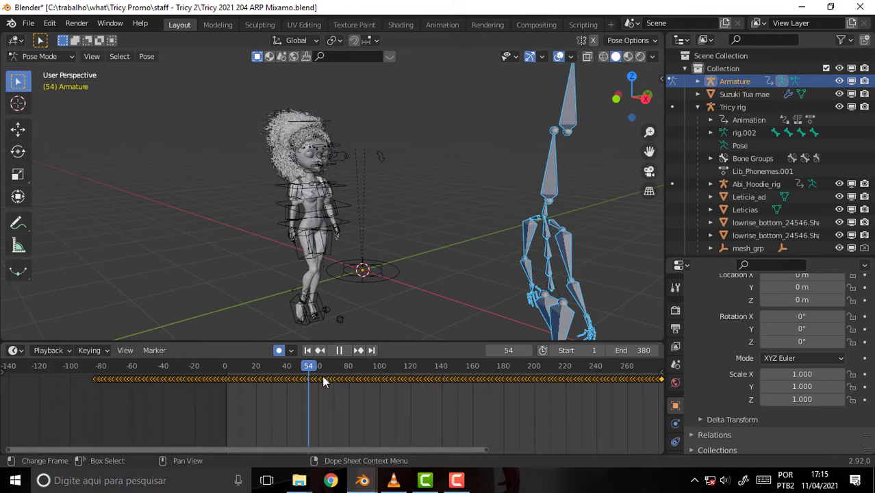
pyautogui.moveTo(226, 379); pyautogui.dragTo(97, 385)
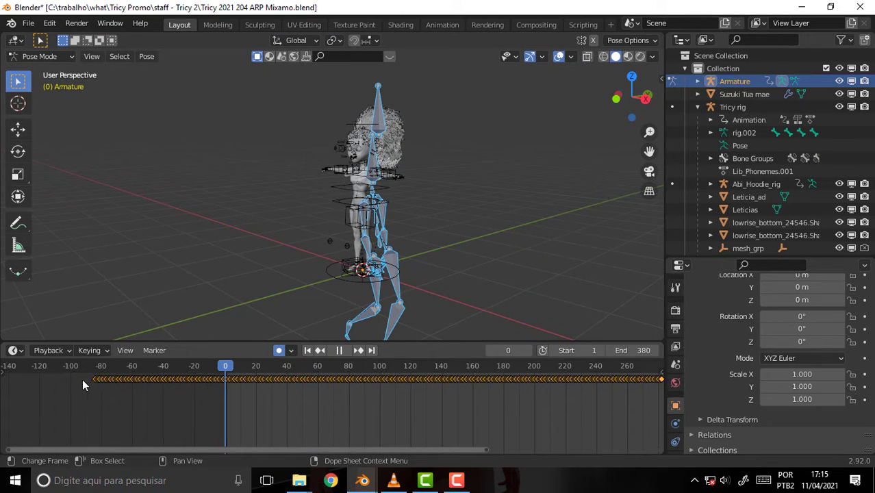
pyautogui.press('space')
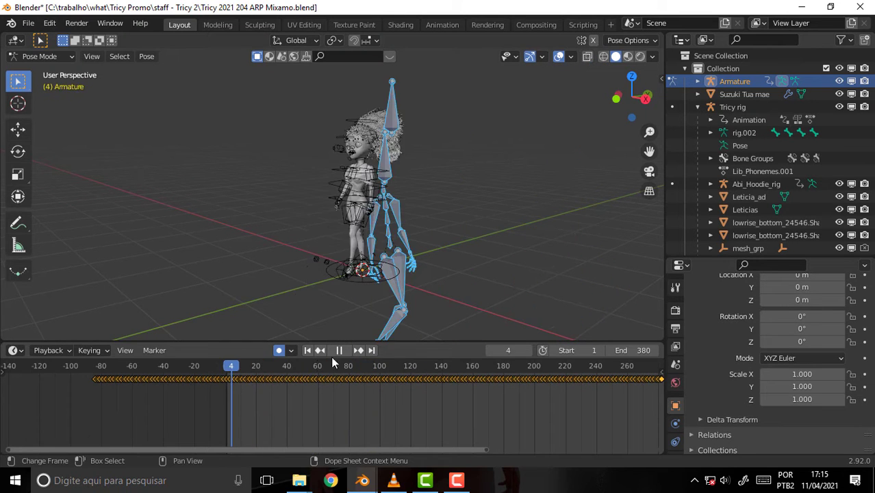
pyautogui.moveTo(353, 385); pyautogui.dragTo(284, 384)
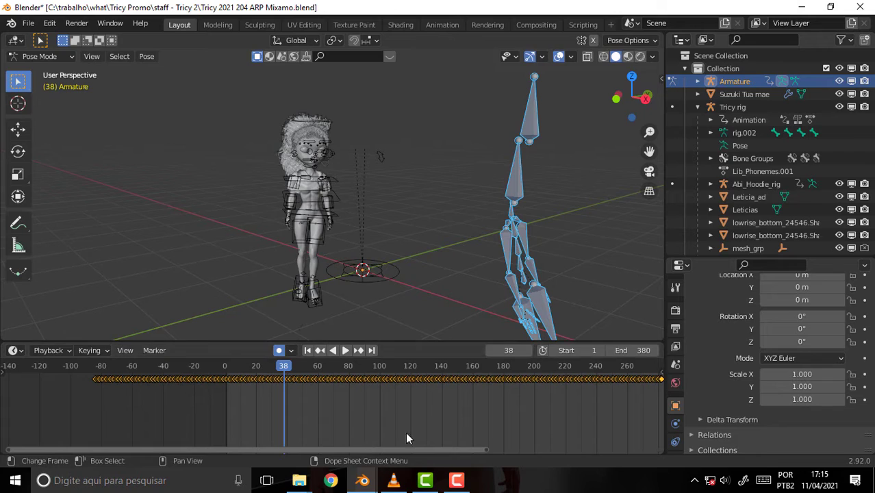
pyautogui.click(863, 7)
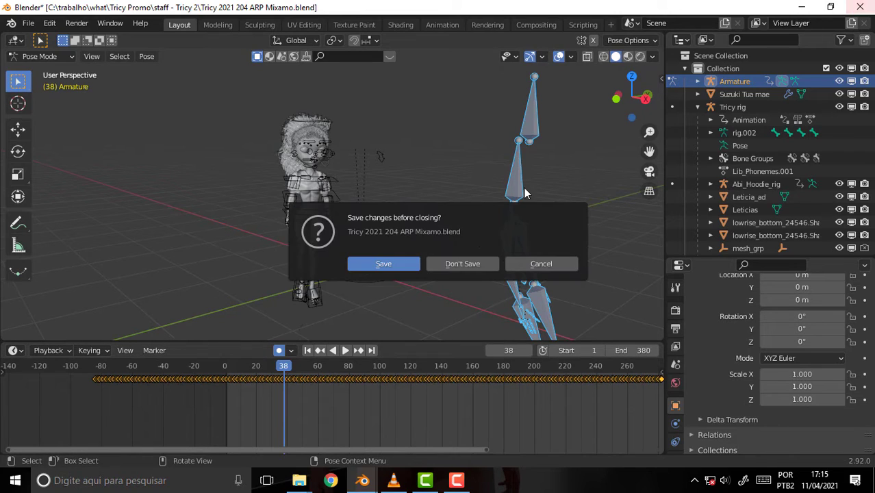
# Step: Discard the Tricy file's changes, close the render window, and return to TPromo Scene 008 03 Mixamo.blend
pyautogui.click(459, 261)
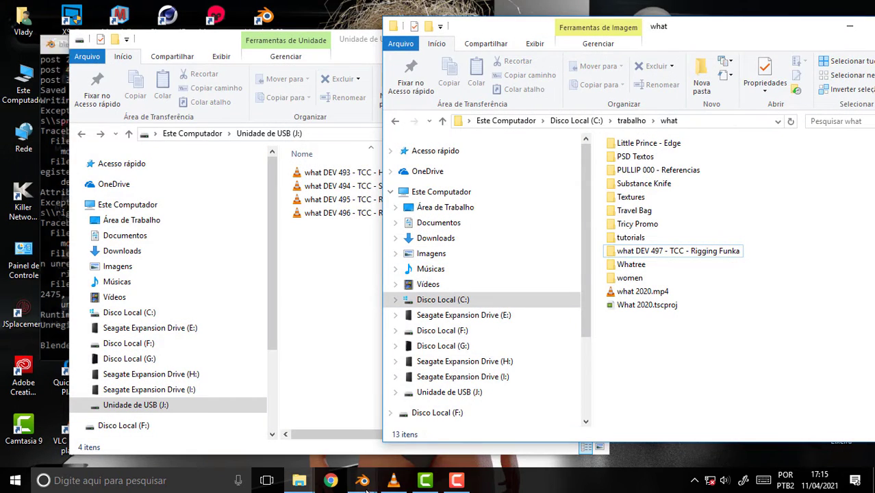
pyautogui.click(415, 428)
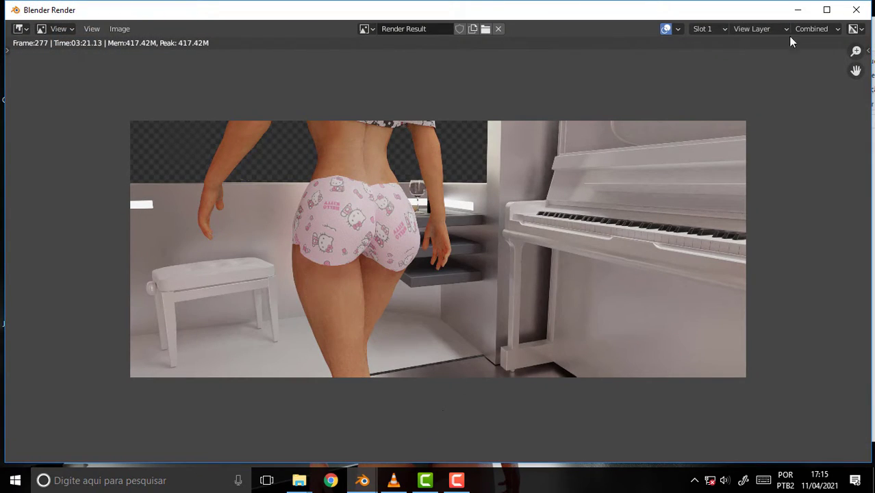
pyautogui.click(856, 10)
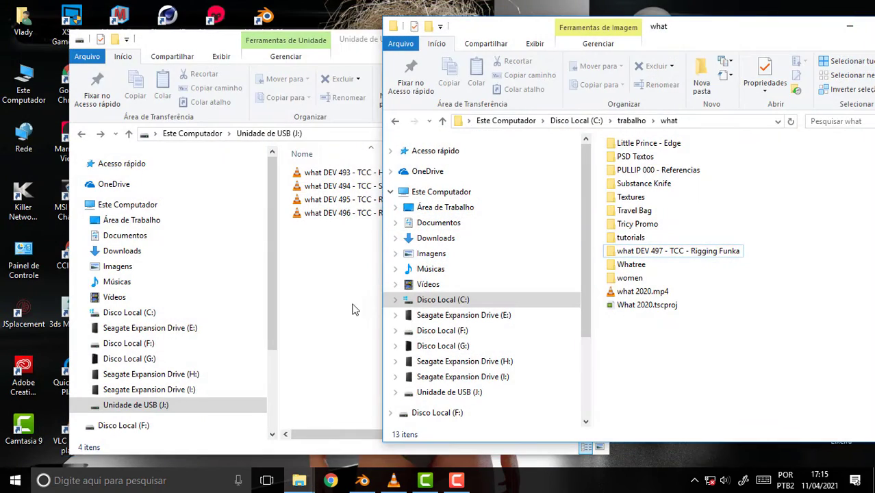
pyautogui.click(364, 476)
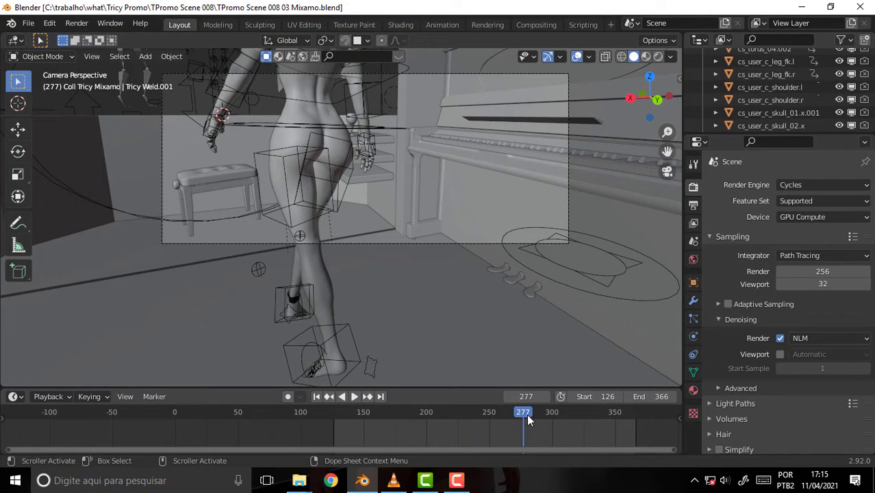
pyautogui.moveTo(526, 415)
pyautogui.mouseDown()
pyautogui.moveTo(451, 417)
pyautogui.moveTo(581, 412)
pyautogui.moveTo(335, 411)
pyautogui.moveTo(340, 416)
pyautogui.mouseUp()
pyautogui.press('space')
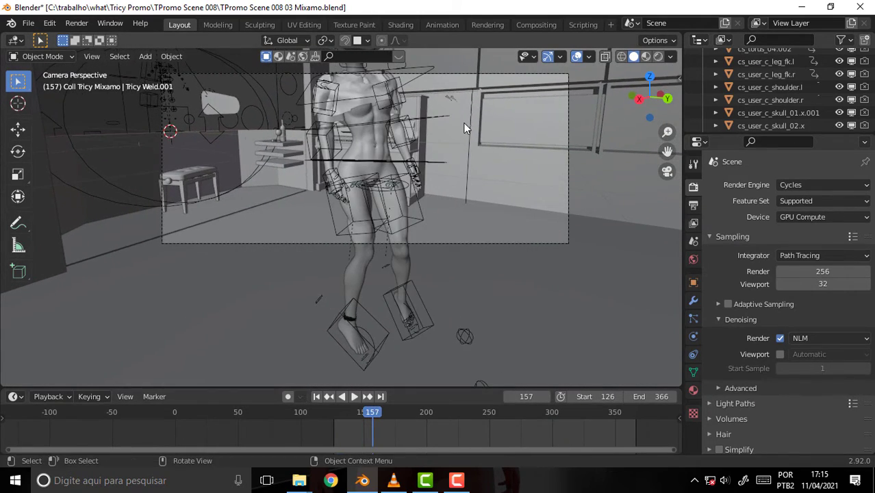
pyautogui.moveTo(463, 128)
pyautogui.mouseDown(button='middle')
pyautogui.moveTo(457, 164)
pyautogui.moveTo(480, 155)
pyautogui.moveTo(584, 160)
pyautogui.moveTo(630, 133)
pyautogui.moveTo(587, 152)
pyautogui.mouseUp(button='middle')
pyautogui.scroll(2, 480, 155)
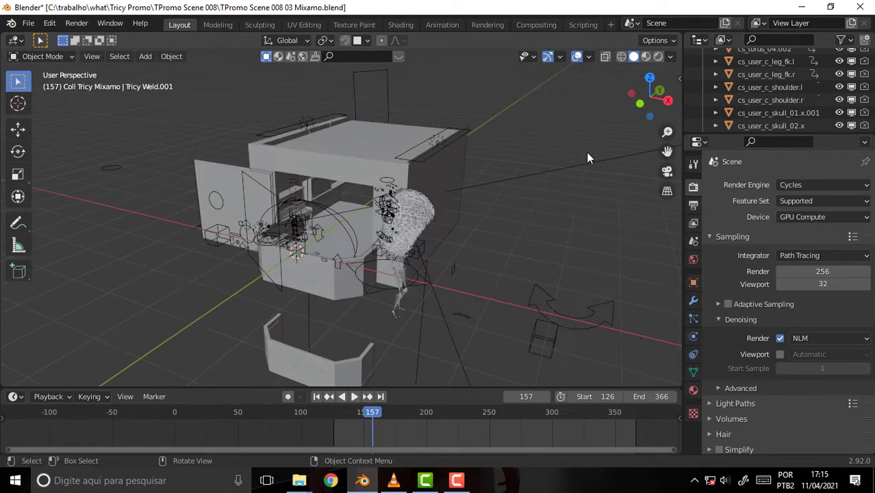
pyautogui.scroll(1, 586, 152)
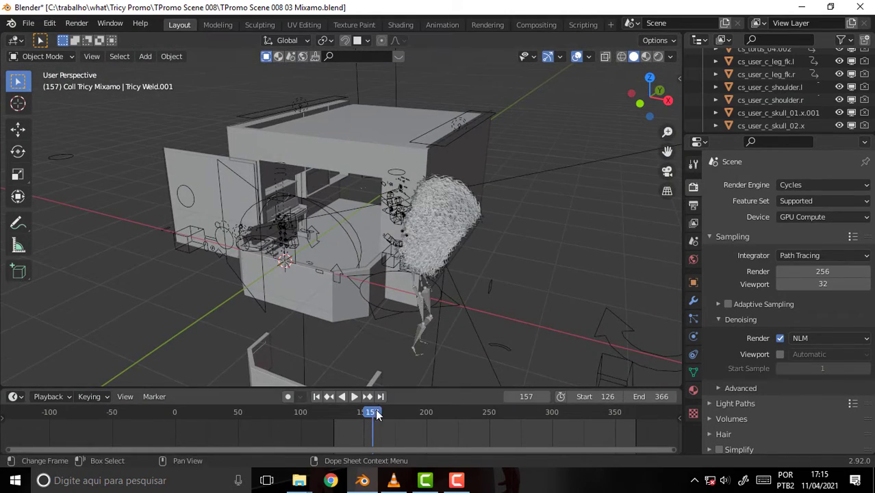
pyautogui.press('space')
pyautogui.moveTo(362, 414)
pyautogui.mouseDown()
pyautogui.moveTo(342, 412)
pyautogui.moveTo(522, 421)
pyautogui.moveTo(504, 420)
pyautogui.mouseUp()
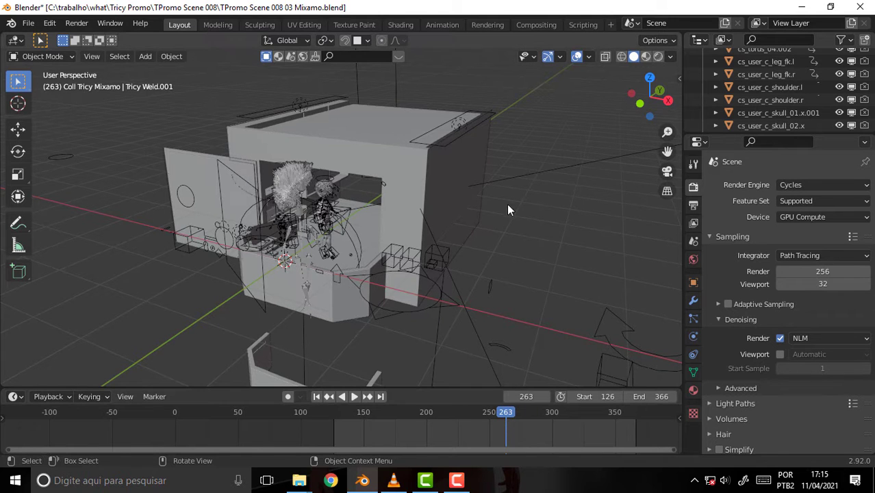
pyautogui.moveTo(505, 203)
pyautogui.mouseDown(button='middle')
pyautogui.moveTo(519, 192)
pyautogui.moveTo(499, 197)
pyautogui.moveTo(511, 198)
pyautogui.mouseUp(button='middle')
pyautogui.moveTo(508, 418); pyautogui.dragTo(332, 420)
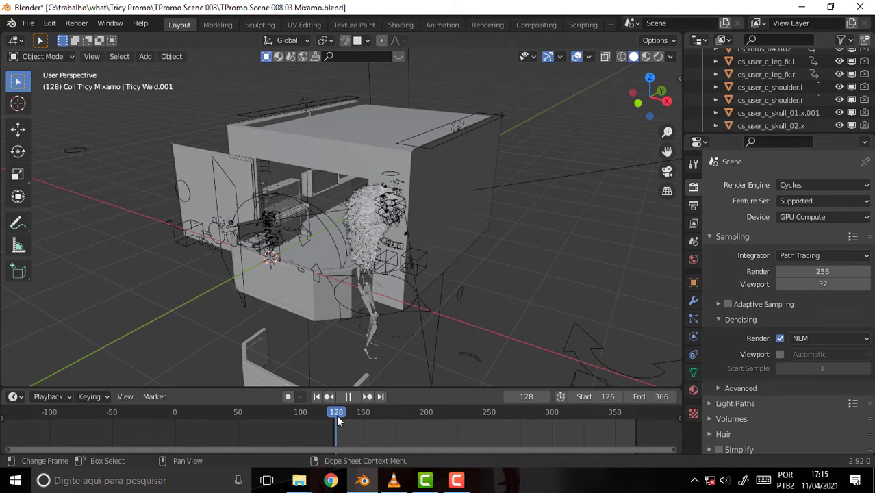
# Step: At frame 127, select Tricy Scalp and bring up its hair particle cache settings
pyautogui.moveTo(335, 416); pyautogui.dragTo(335, 416)
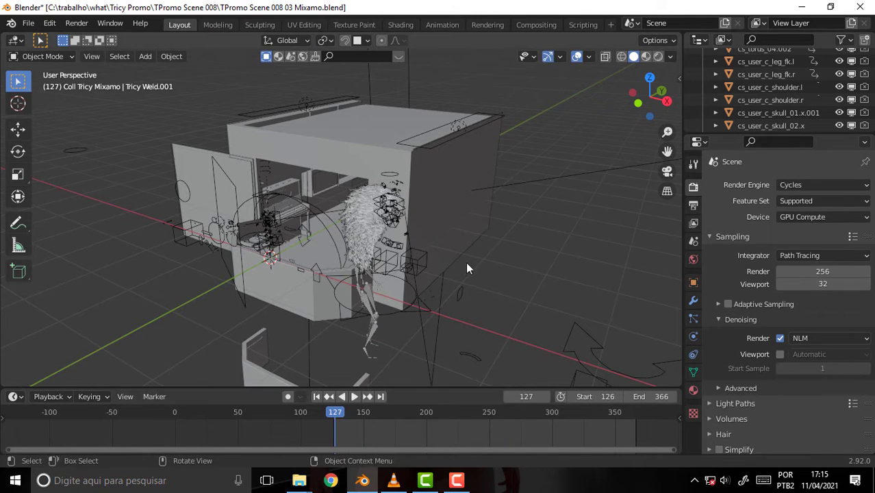
pyautogui.scroll(5, 450, 264)
pyautogui.click(508, 192)
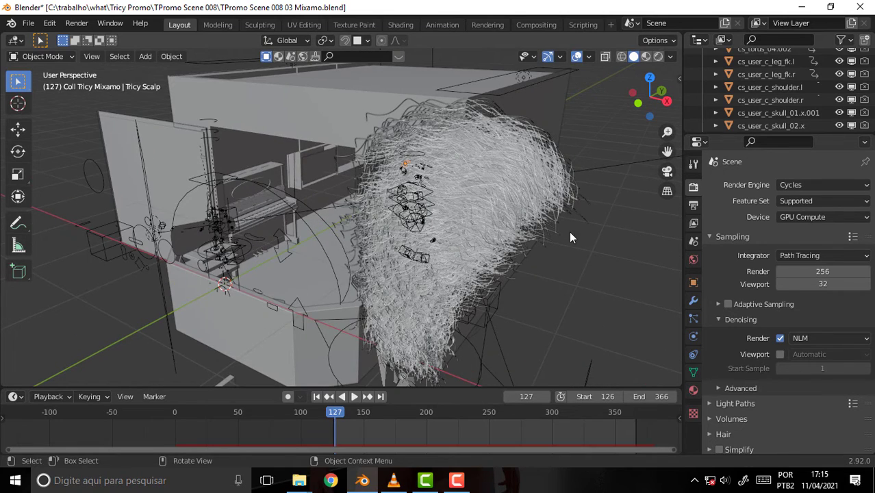
pyautogui.moveTo(567, 233)
pyautogui.mouseDown(button='middle')
pyautogui.moveTo(539, 224)
pyautogui.moveTo(543, 216)
pyautogui.mouseUp(button='middle')
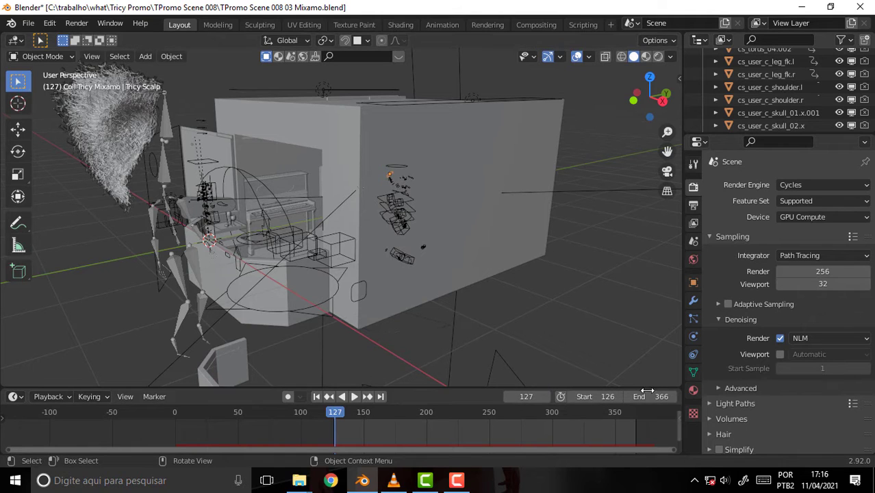
pyautogui.click(693, 301)
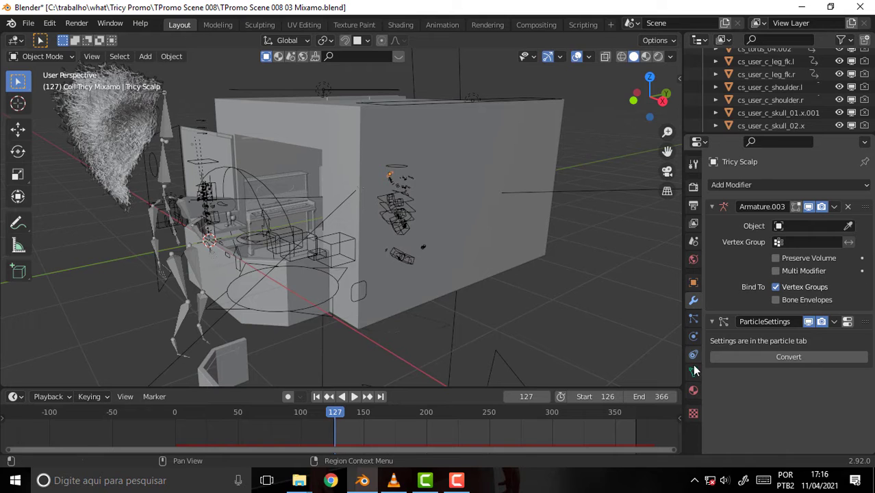
pyautogui.click(695, 323)
pyautogui.scroll(-4, 811, 314)
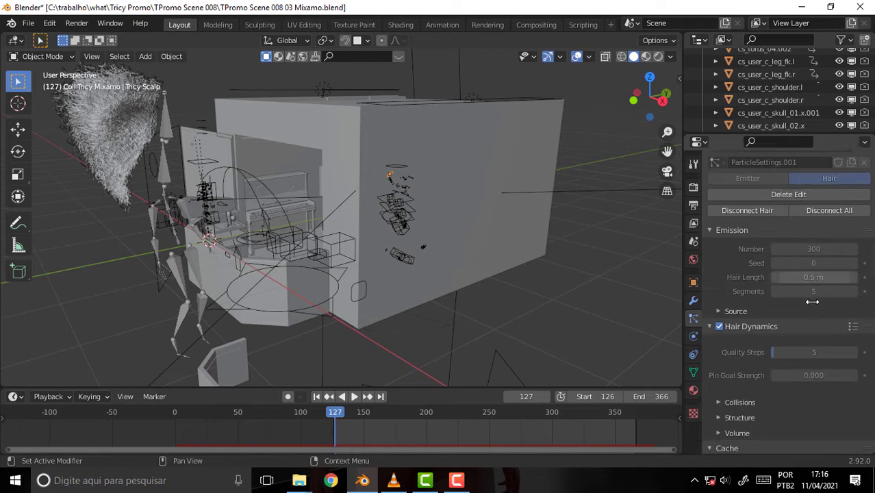
pyautogui.scroll(-4, 811, 301)
pyautogui.scroll(-3, 812, 295)
pyautogui.scroll(-3, 813, 296)
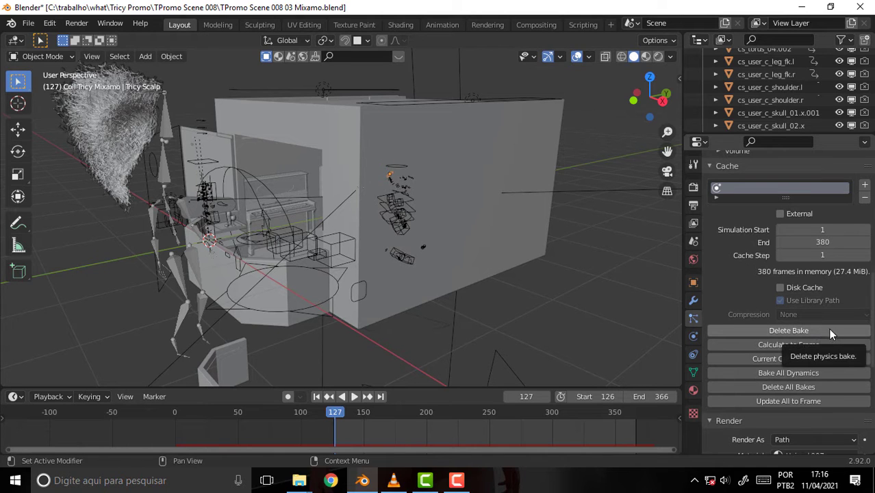
pyautogui.moveTo(682, 234); pyautogui.dragTo(635, 234)
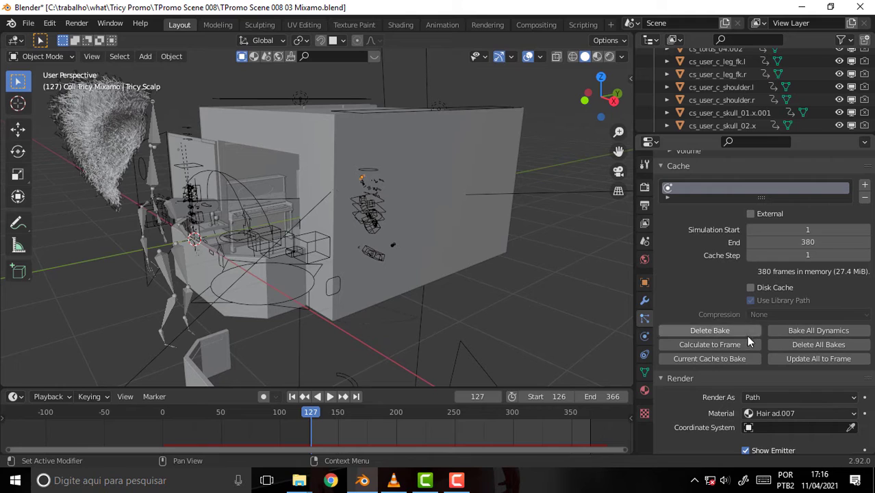
# Step: Delete the existing bake, set simulation start 126 and end 366, and rebake
pyautogui.click(814, 344)
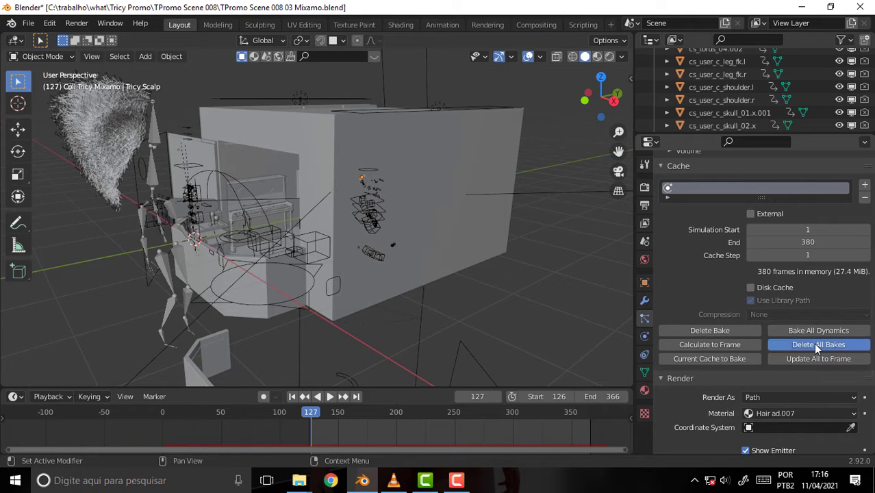
pyautogui.click(816, 231)
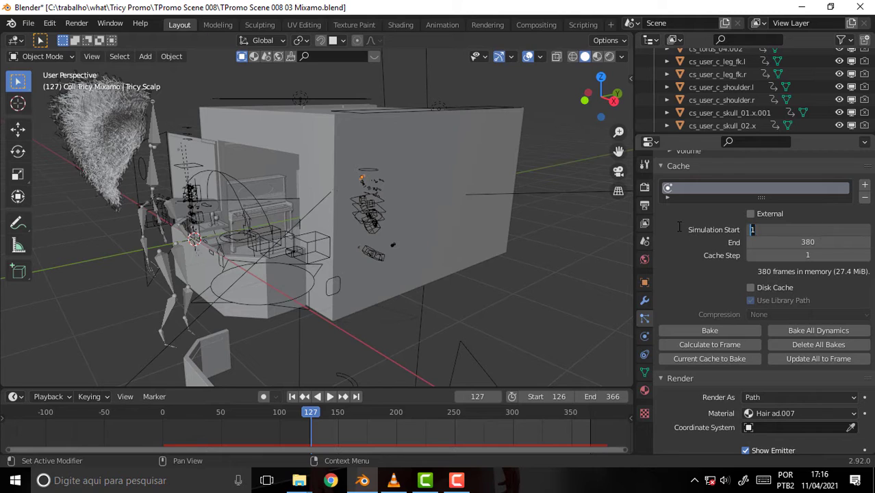
pyautogui.write('26')
pyautogui.press('Return')
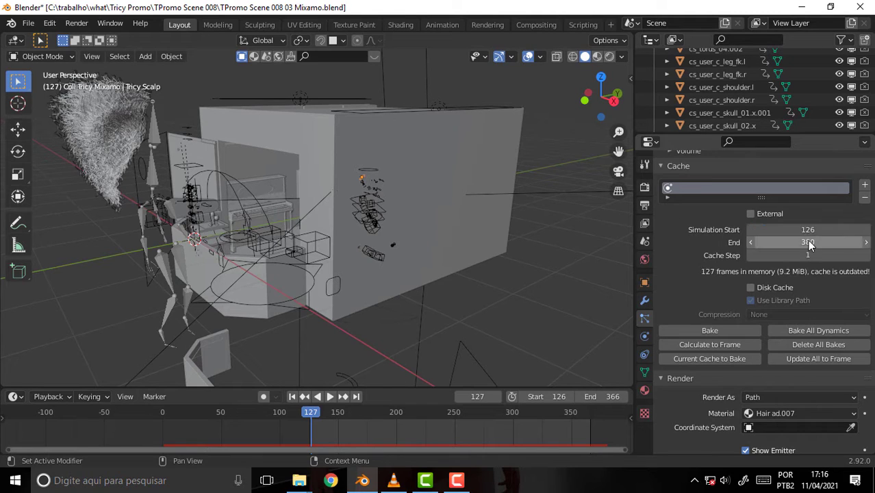
pyautogui.click(809, 242)
pyautogui.write('366')
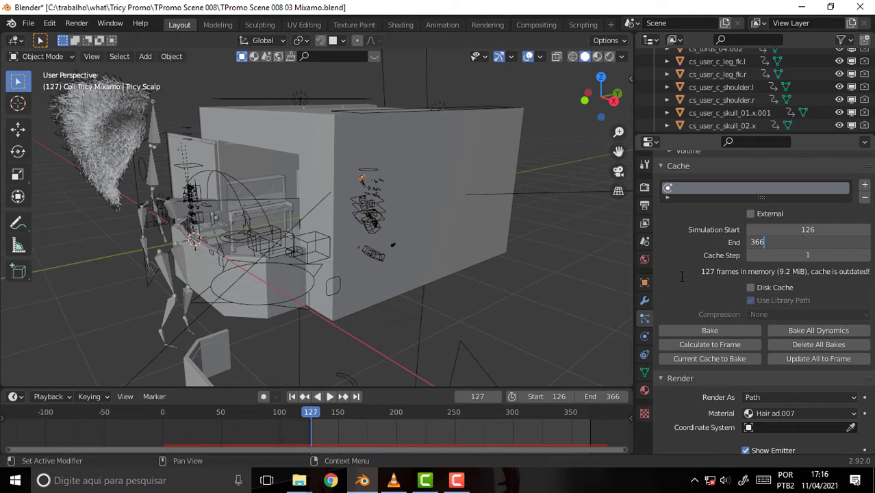
pyautogui.press('Return')
pyautogui.click(710, 330)
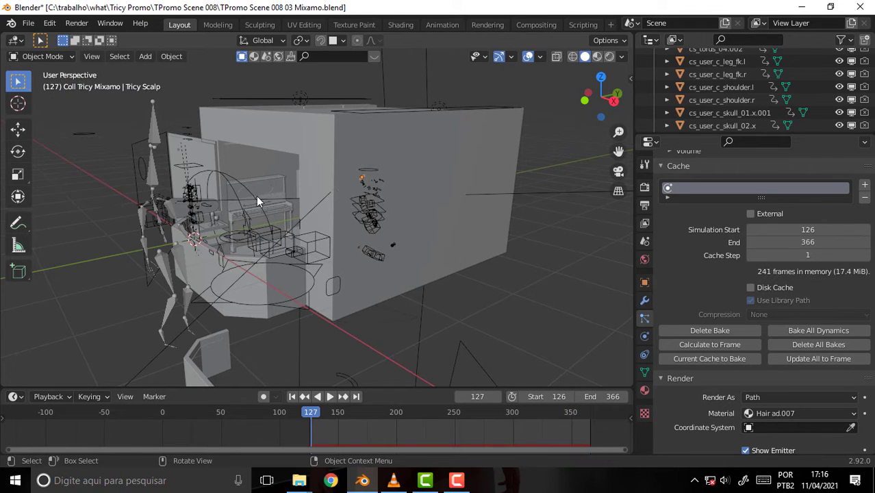
pyautogui.moveTo(256, 196)
pyautogui.mouseDown(button='middle')
pyautogui.moveTo(347, 234)
pyautogui.moveTo(374, 202)
pyautogui.mouseUp(button='middle')
pyautogui.scroll(4, 494, 138)
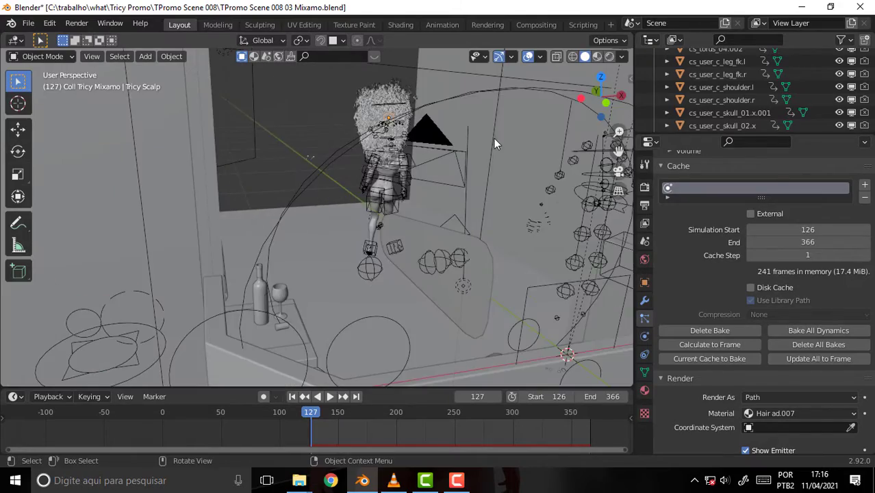
pyautogui.moveTo(495, 139); pyautogui.dragTo(218, 158, button='middle')
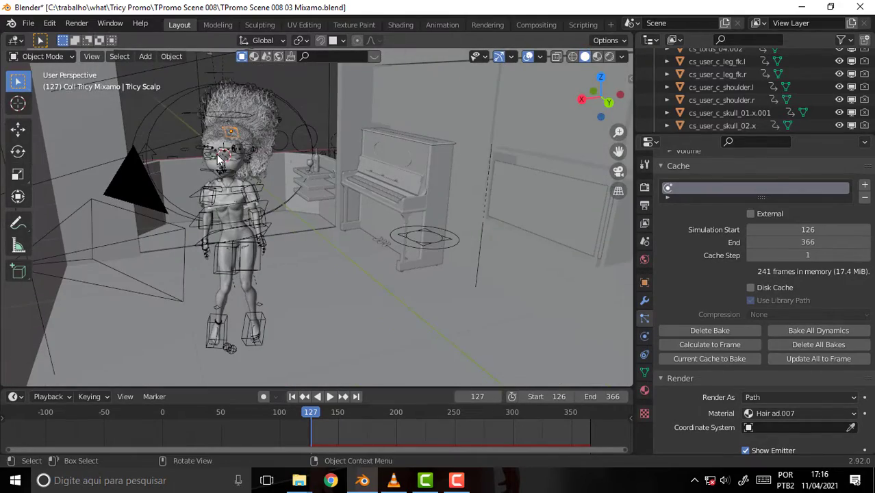
pyautogui.press('space')
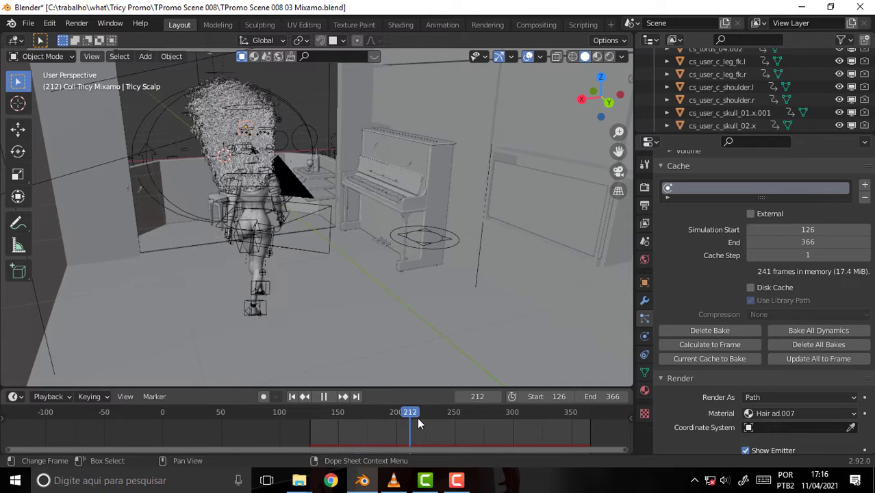
pyautogui.moveTo(442, 419); pyautogui.dragTo(395, 421)
pyautogui.press('space')
pyautogui.scroll(5, 302, 308)
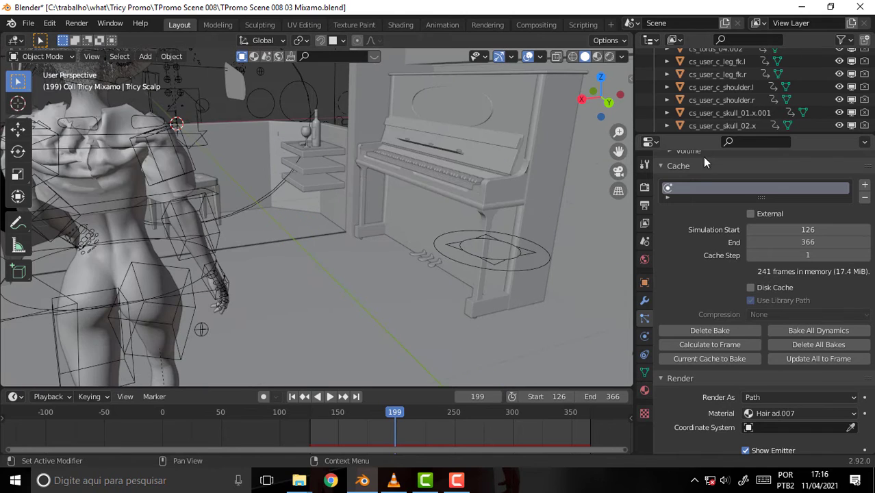
pyautogui.keyDown('shift'); pyautogui.moveTo(205, 274); pyautogui.dragTo(194, 52, button='middle'); pyautogui.keyUp('shift')
pyautogui.moveTo(274, 206); pyautogui.dragTo(336, 184, button='middle')
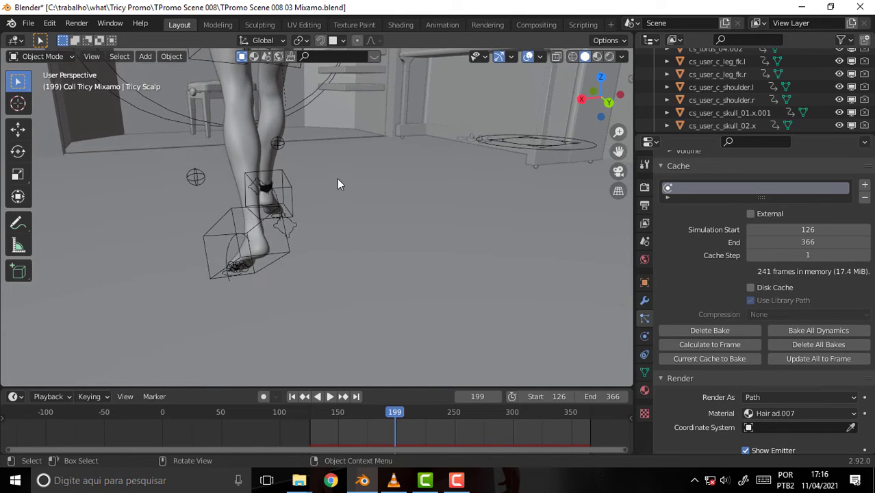
pyautogui.hotkey('shift', 'ctrl', 'space')
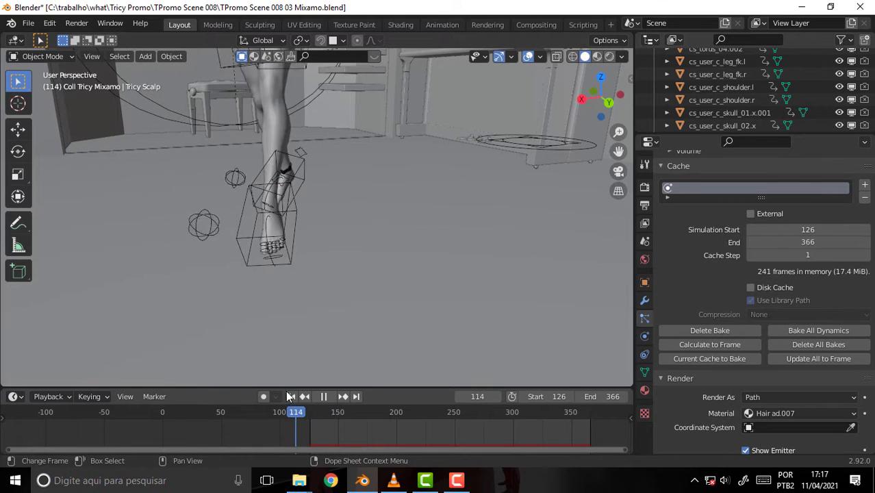
pyautogui.doubleClick(326, 395)
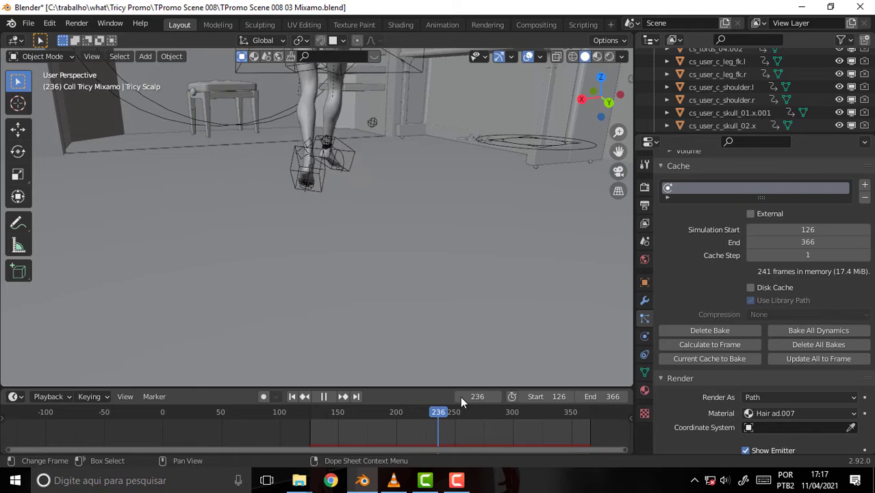
pyautogui.moveTo(465, 405)
pyautogui.mouseDown()
pyautogui.moveTo(420, 397)
pyautogui.moveTo(502, 399)
pyautogui.moveTo(402, 389)
pyautogui.moveTo(396, 326)
pyautogui.mouseUp()
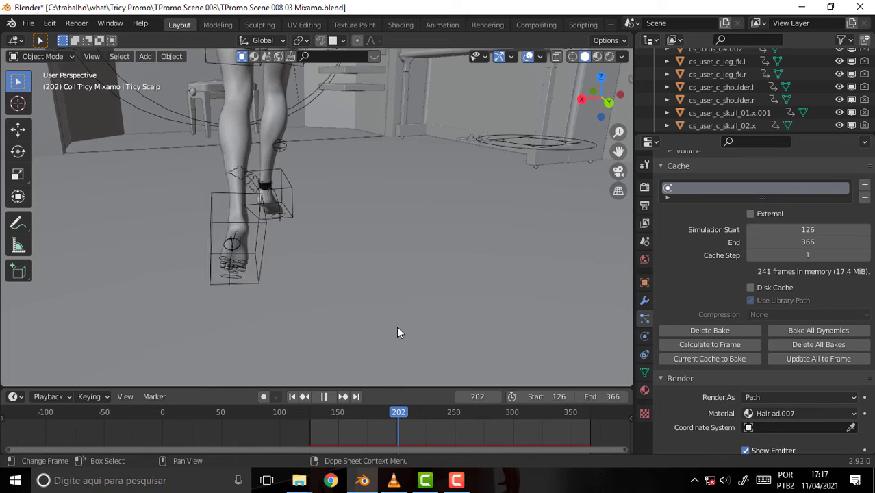
pyautogui.scroll(-1, 363, 218)
# Step: Orbit around the room to view the scene from above and the shelves behind Tricy
pyautogui.scroll(-5, 383, 206)
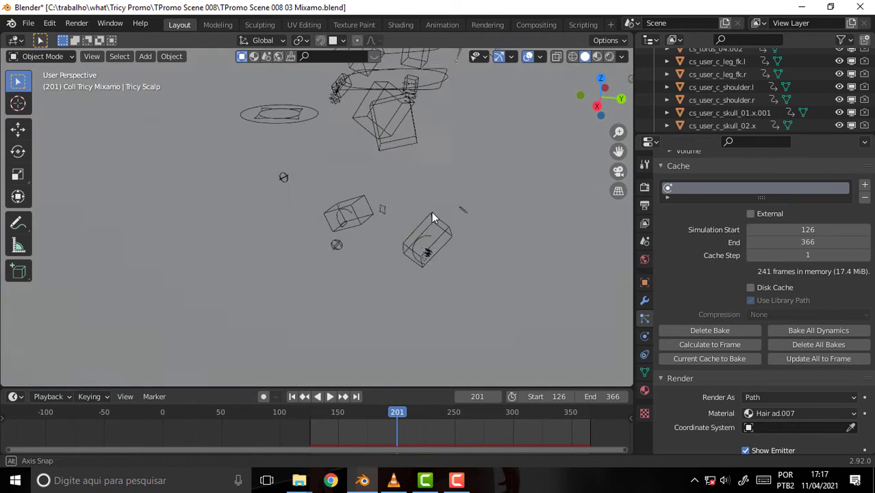
pyautogui.scroll(-3, 425, 211)
pyautogui.moveTo(421, 211)
pyautogui.mouseDown(button='middle')
pyautogui.moveTo(372, 200)
pyautogui.moveTo(516, 210)
pyautogui.moveTo(454, 194)
pyautogui.moveTo(437, 203)
pyautogui.moveTo(453, 197)
pyautogui.moveTo(450, 189)
pyautogui.moveTo(408, 178)
pyautogui.moveTo(379, 185)
pyautogui.moveTo(475, 195)
pyautogui.moveTo(458, 194)
pyautogui.mouseUp(button='middle')
pyautogui.scroll(1, 458, 195)
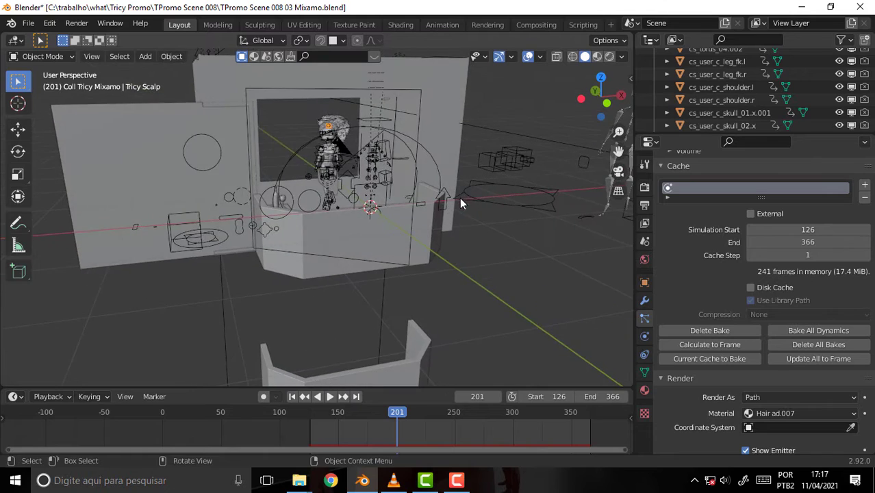
pyautogui.scroll(2, 446, 194)
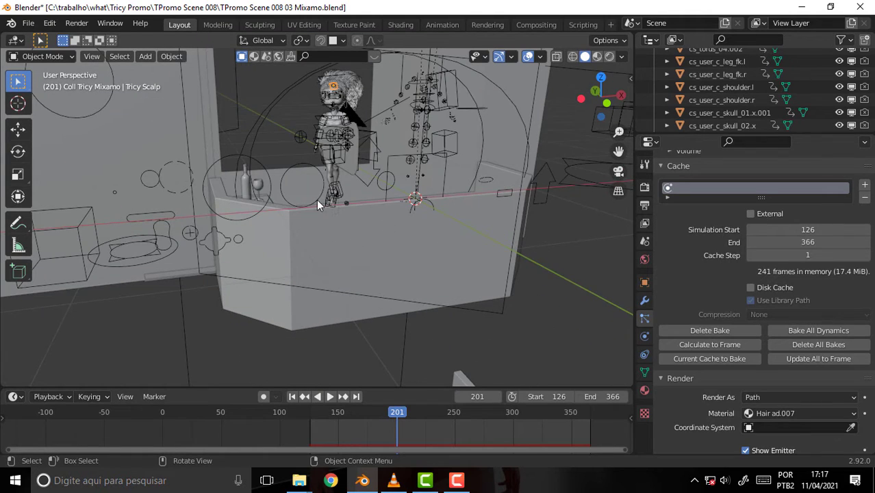
pyautogui.moveTo(317, 204)
pyautogui.mouseDown(button='middle')
pyautogui.moveTo(418, 216)
pyautogui.moveTo(502, 212)
pyautogui.moveTo(494, 209)
pyautogui.mouseUp(button='middle')
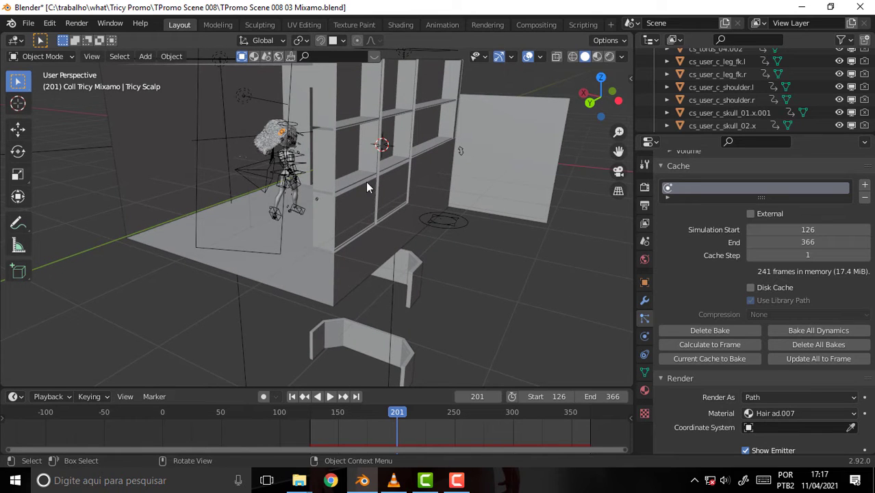
pyautogui.scroll(2, 434, 196)
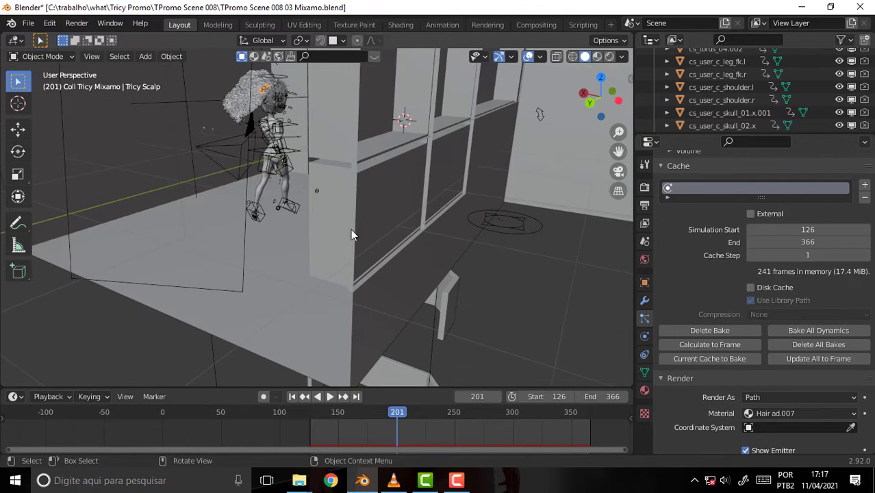
pyautogui.moveTo(337, 227)
pyautogui.mouseDown(button='middle')
pyautogui.moveTo(372, 237)
pyautogui.moveTo(410, 233)
pyautogui.moveTo(278, 227)
pyautogui.moveTo(396, 222)
pyautogui.mouseUp(button='middle')
# Step: Look through the scene camera, play the animation, and stop at frame 283
pyautogui.press('KP_0')
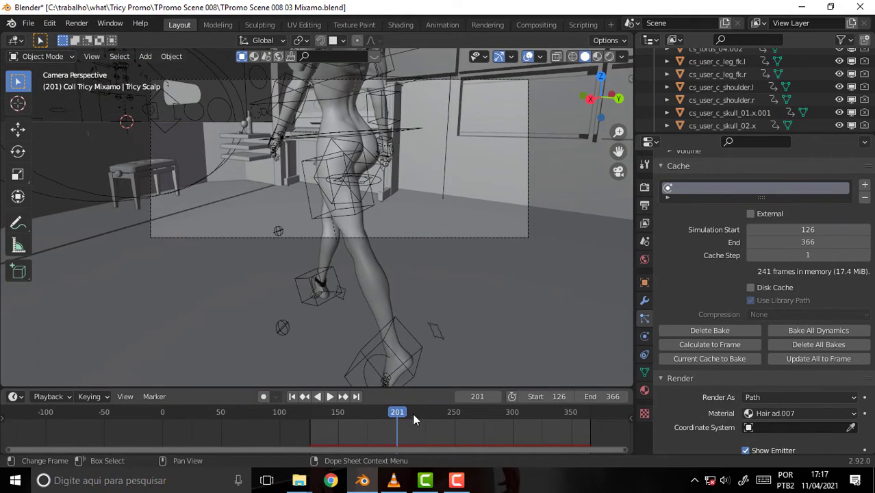
pyautogui.press('space')
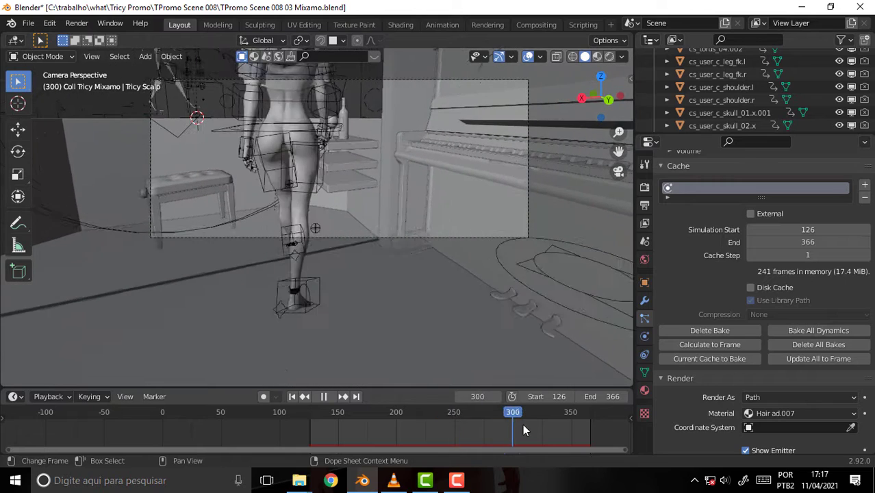
pyautogui.moveTo(526, 424); pyautogui.dragTo(493, 433)
pyautogui.press('space')
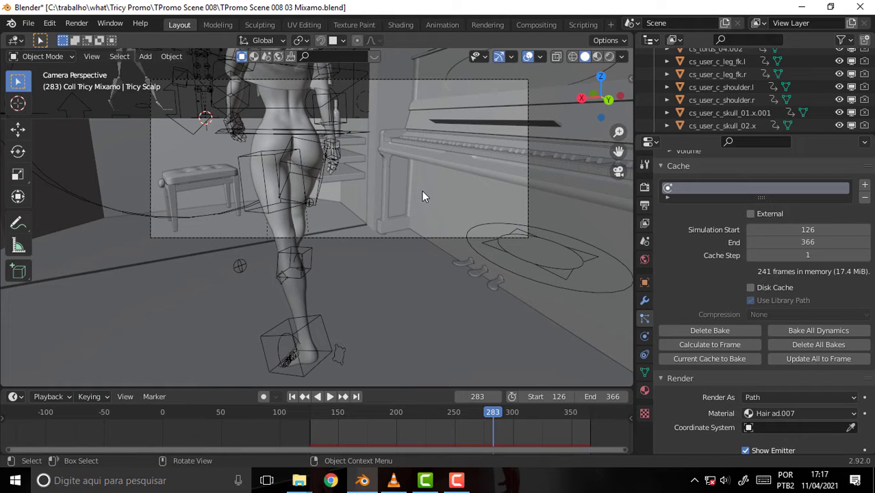
# Step: Minimize the USB drive Explorer window and bring the TPromo Blender scene back to front
pyautogui.click(802, 8)
pyautogui.click(246, 48)
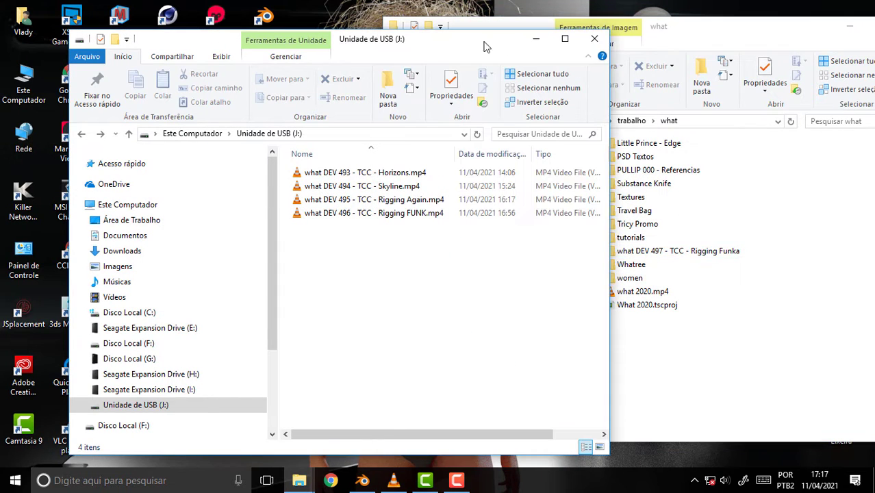
pyautogui.click(539, 40)
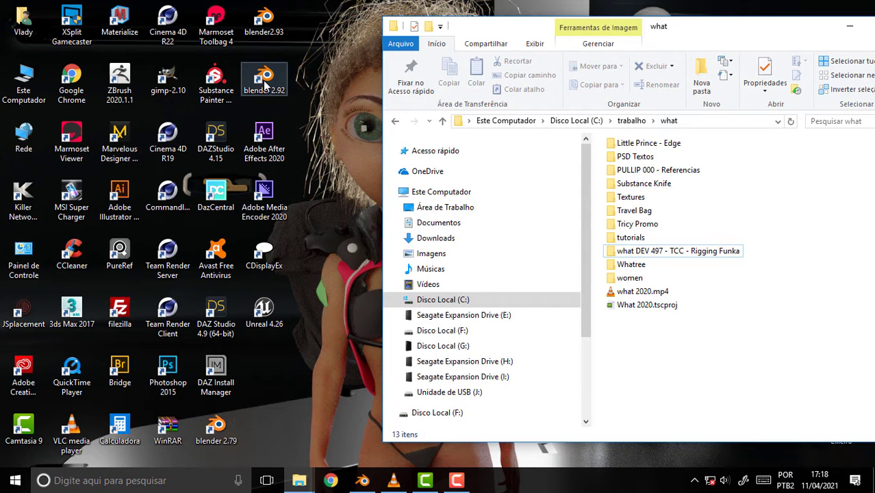
pyautogui.click(363, 482)
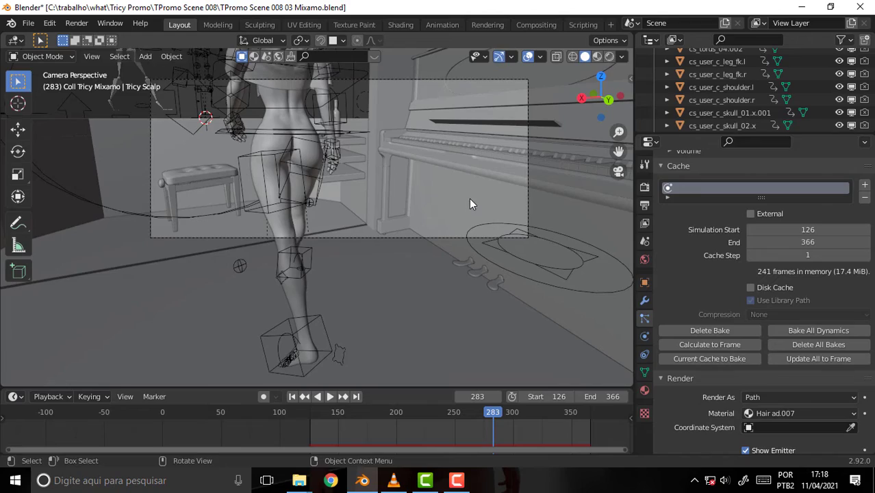
# Step: Leave camera view, move closer to the room, and add a plane mesh at the origin
pyautogui.moveTo(469, 198)
pyautogui.mouseDown(button='middle')
pyautogui.moveTo(420, 232)
pyautogui.moveTo(415, 222)
pyautogui.moveTo(476, 189)
pyautogui.moveTo(317, 160)
pyautogui.moveTo(361, 165)
pyautogui.moveTo(421, 154)
pyautogui.moveTo(389, 170)
pyautogui.moveTo(376, 110)
pyautogui.moveTo(274, 102)
pyautogui.moveTo(239, 114)
pyautogui.moveTo(380, 115)
pyautogui.moveTo(571, 141)
pyautogui.moveTo(559, 137)
pyautogui.mouseUp(button='middle')
pyautogui.scroll(3, 563, 147)
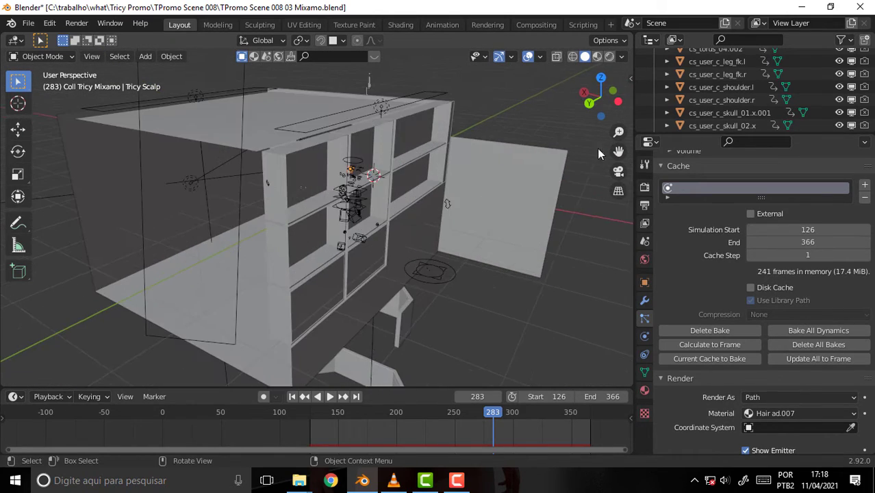
pyautogui.moveTo(619, 152); pyautogui.dragTo(615, 156)
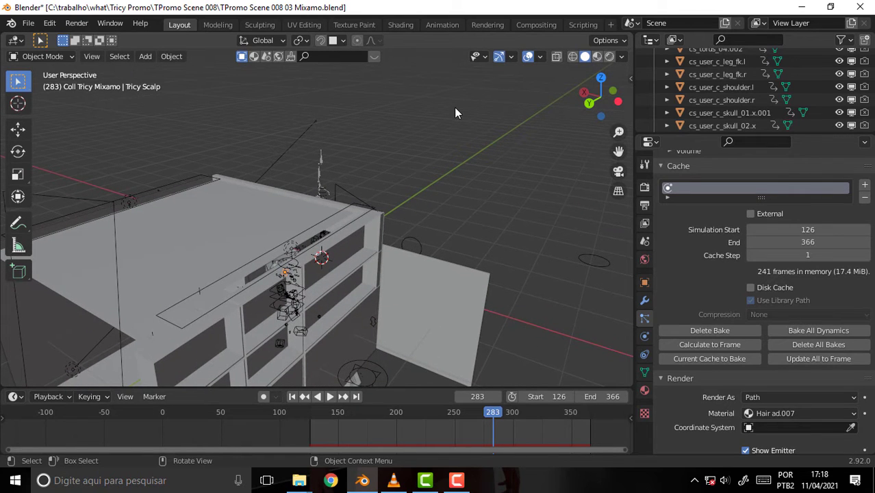
pyautogui.hotkey('shift', 'a')
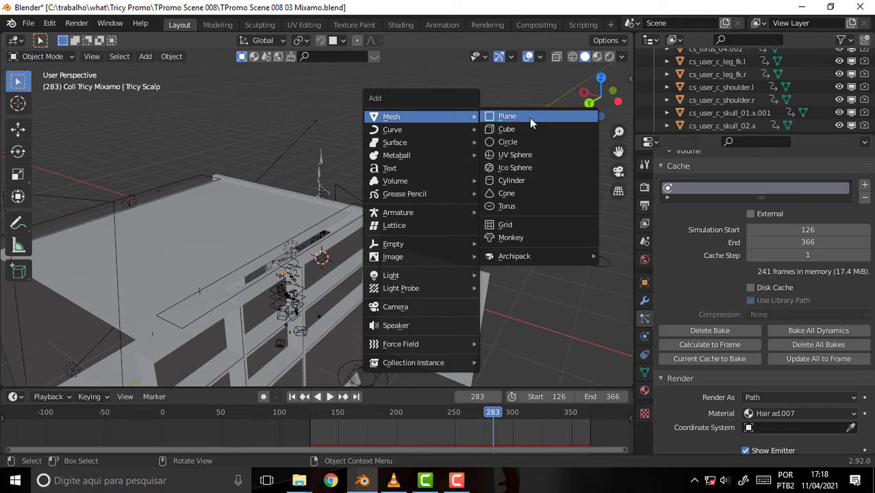
pyautogui.click(530, 118)
pyautogui.moveTo(498, 131)
pyautogui.mouseDown(button='middle')
pyautogui.moveTo(310, 125)
pyautogui.moveTo(376, 139)
pyautogui.moveTo(450, 126)
pyautogui.mouseUp(button='middle')
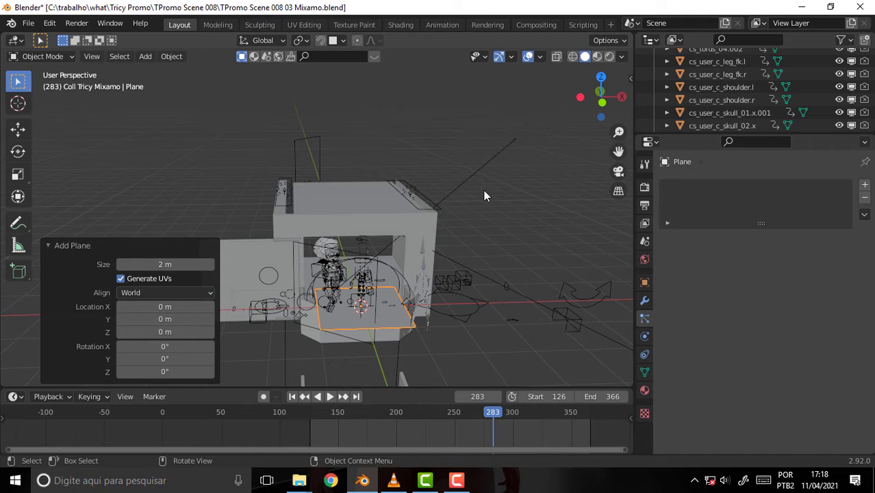
# Step: Rotate the plane 90° around X so it stands upright, discarding an accidental particle system
pyautogui.press('r')
pyautogui.press('x')
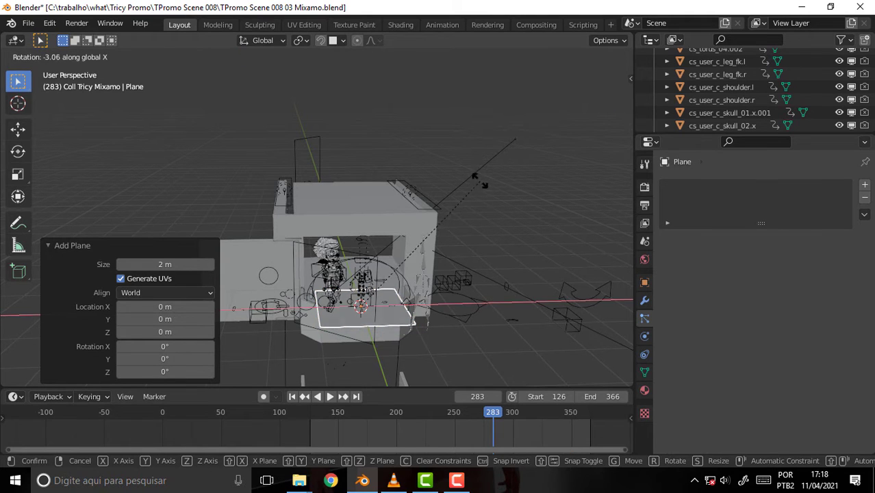
pyautogui.click(381, 332)
pyautogui.scroll(2, 442, 198)
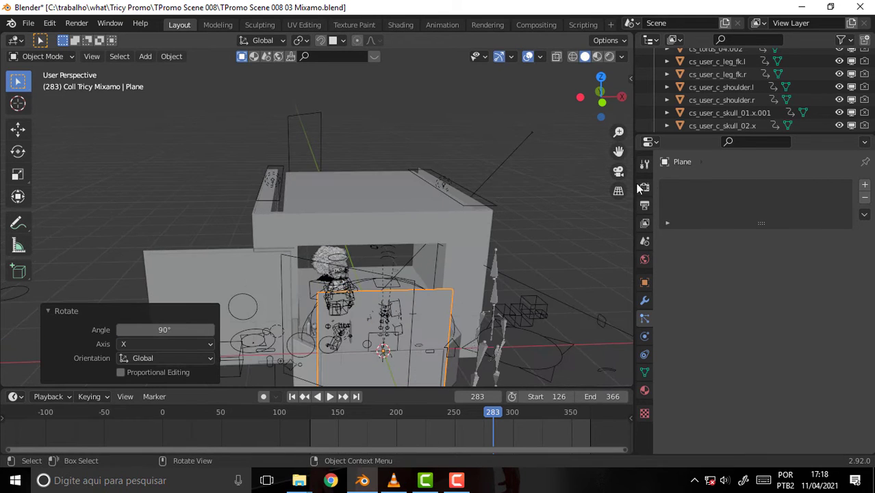
pyautogui.moveTo(606, 255); pyautogui.dragTo(595, 265, button='middle')
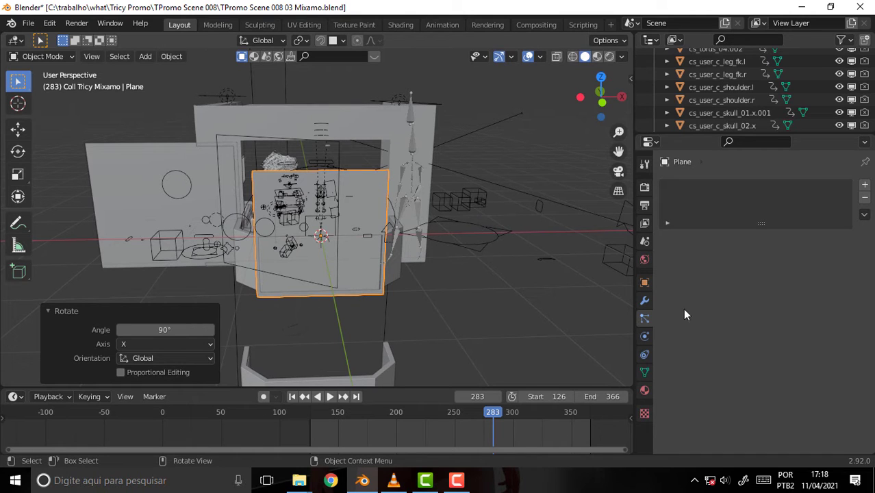
pyautogui.click(865, 185)
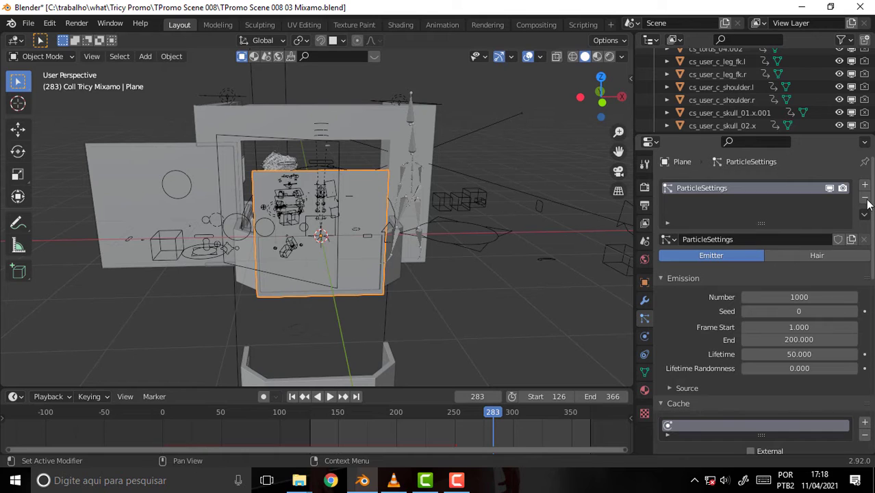
pyautogui.click(865, 198)
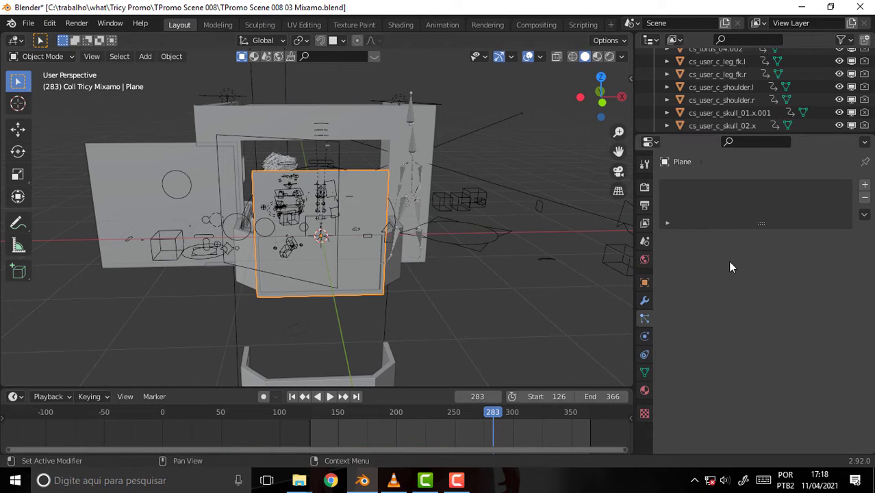
# Step: Add a new material to the plane and name it skyline
pyautogui.click(644, 389)
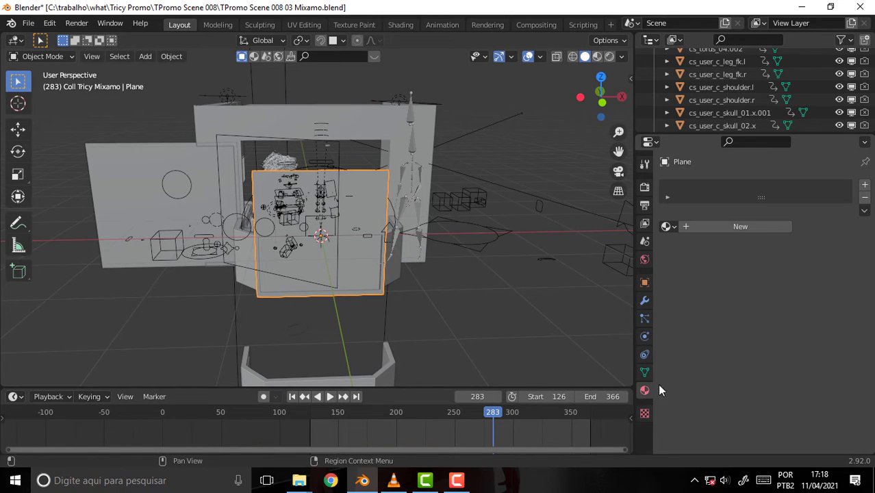
pyautogui.click(866, 186)
pyautogui.click(708, 224)
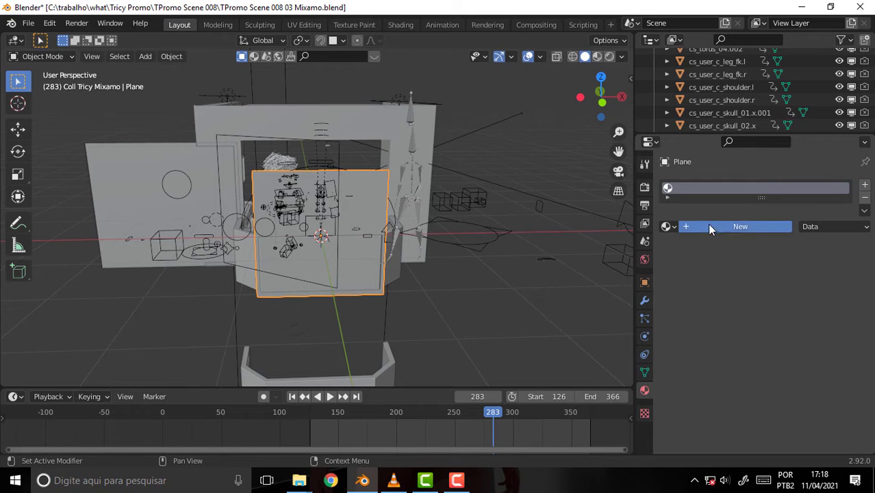
pyautogui.doubleClick(726, 188)
pyautogui.press('Home')
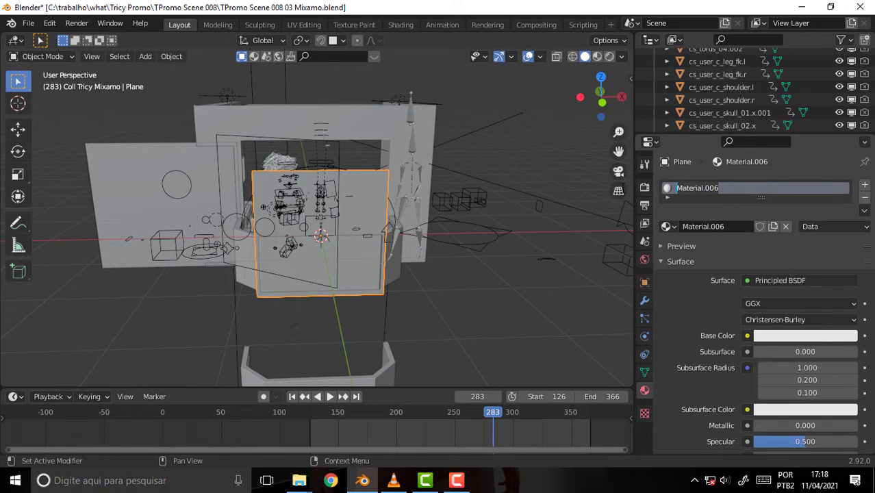
pyautogui.write('skyline')
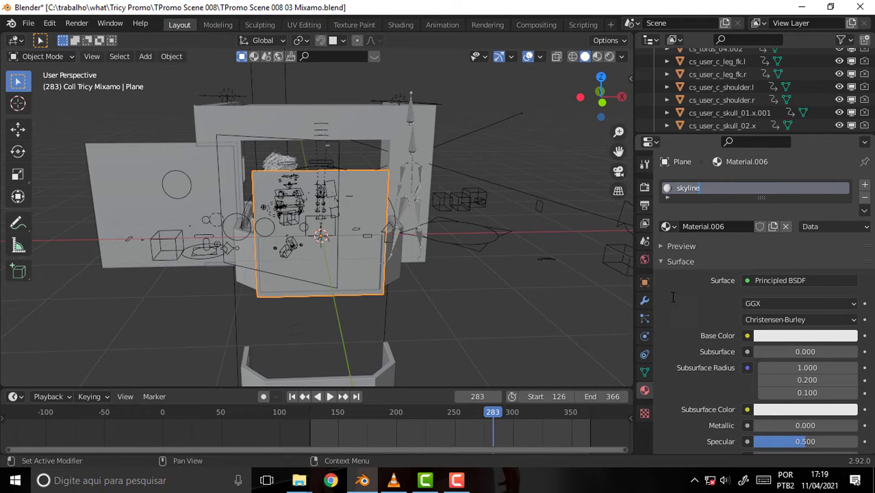
pyautogui.press('Return')
# Step: Make the skyline surface an Emission shader with strength 2, viewed in the Shading workspace
pyautogui.click(772, 279)
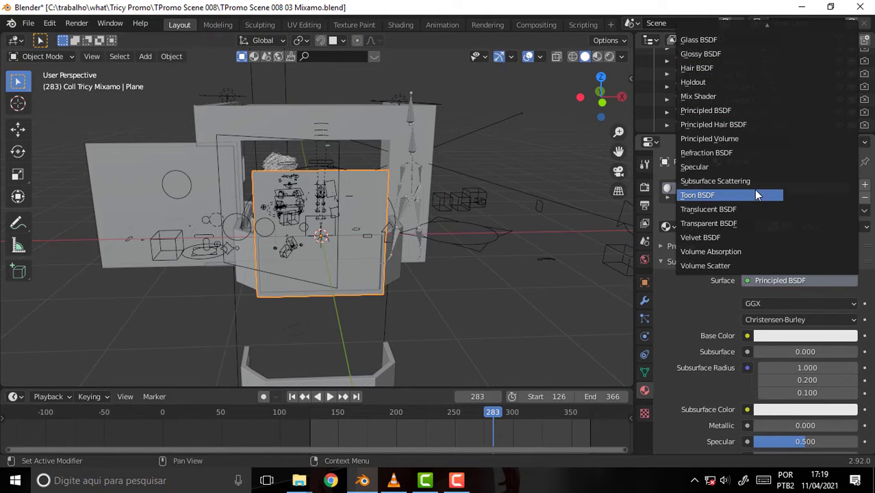
pyautogui.scroll(5, 752, 187)
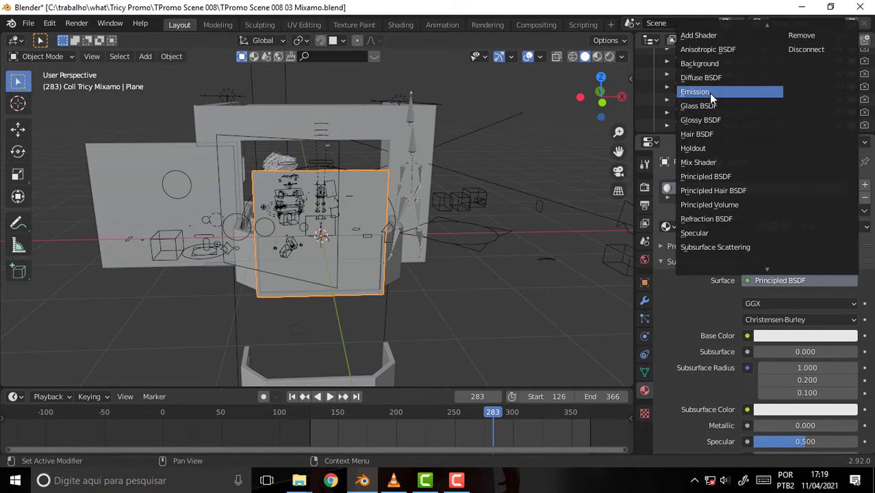
pyautogui.click(709, 91)
pyautogui.click(805, 319)
pyautogui.write('2')
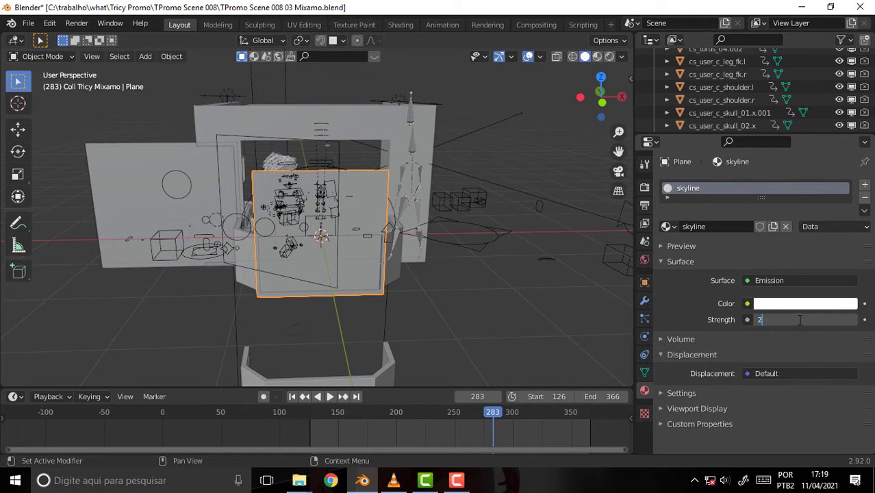
pyautogui.press('Return')
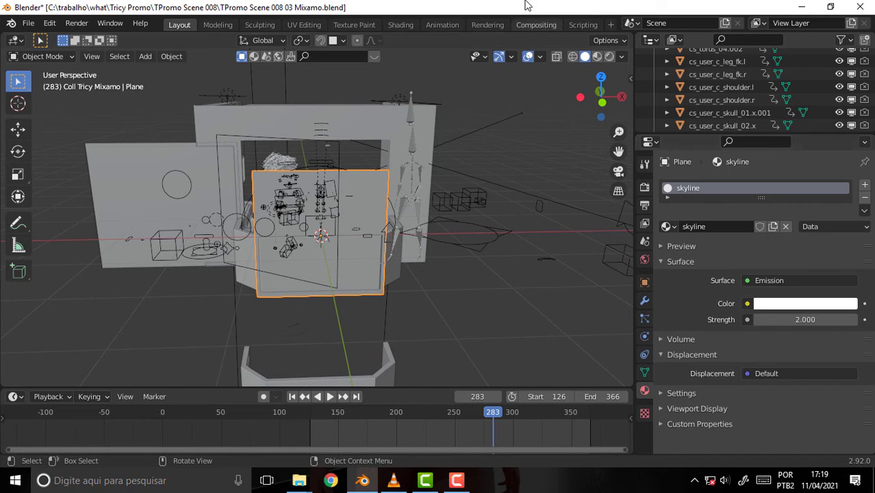
pyautogui.click(407, 25)
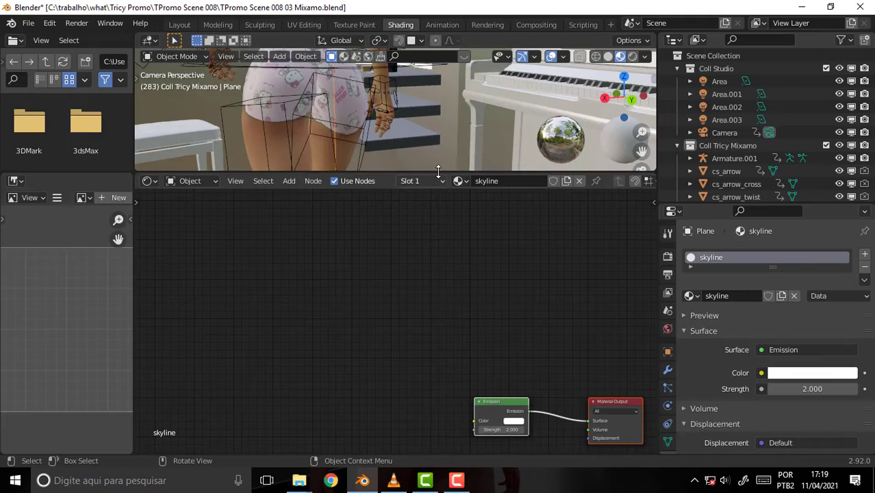
# Step: Enlarge and zoom the Shader Editor to inspect the skyline's Emission (strength 2.000) and Material Output nodes
pyautogui.moveTo(438, 174); pyautogui.dragTo(430, 337)
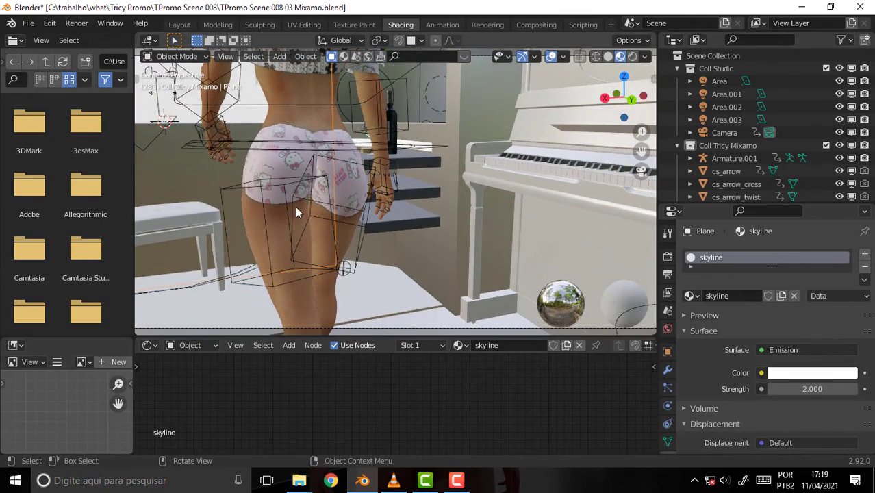
pyautogui.moveTo(296, 207)
pyautogui.mouseDown(button='middle')
pyautogui.moveTo(419, 238)
pyautogui.moveTo(535, 214)
pyautogui.moveTo(511, 198)
pyautogui.moveTo(562, 183)
pyautogui.moveTo(435, 169)
pyautogui.mouseUp(button='middle')
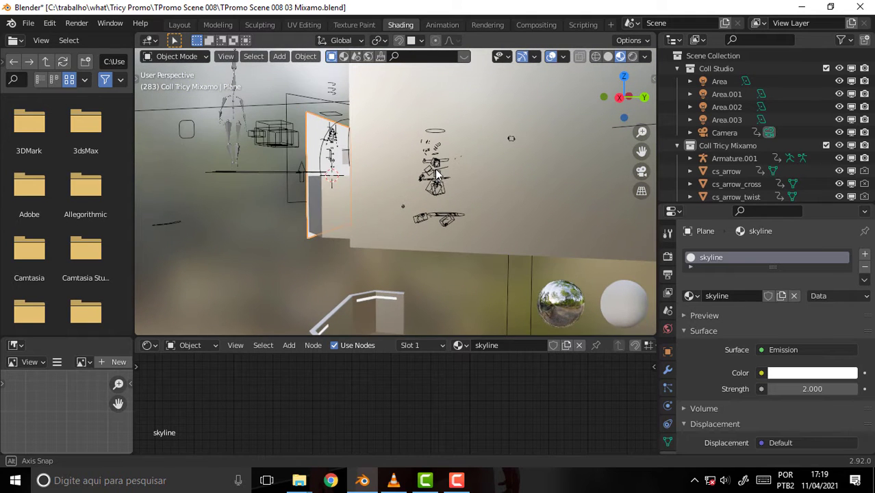
pyautogui.scroll(-3, 414, 391)
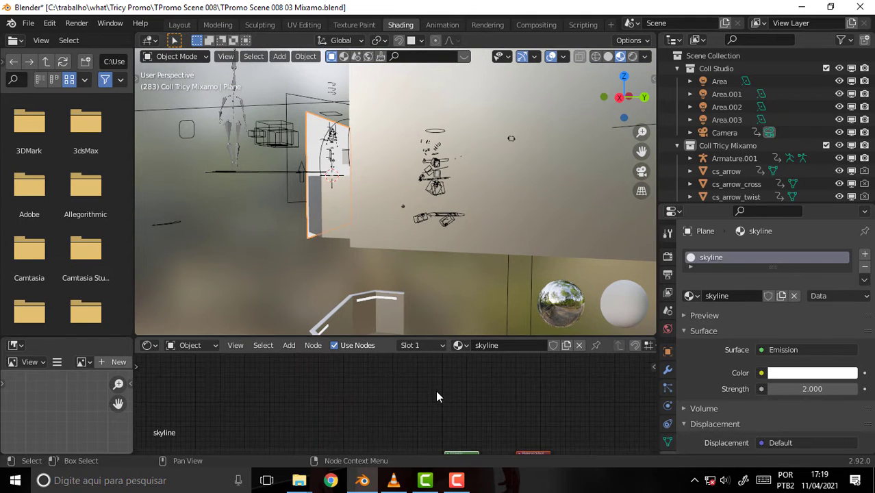
pyautogui.keyDown('shift'); pyautogui.scroll(-3, 404, 416); pyautogui.keyUp('shift')
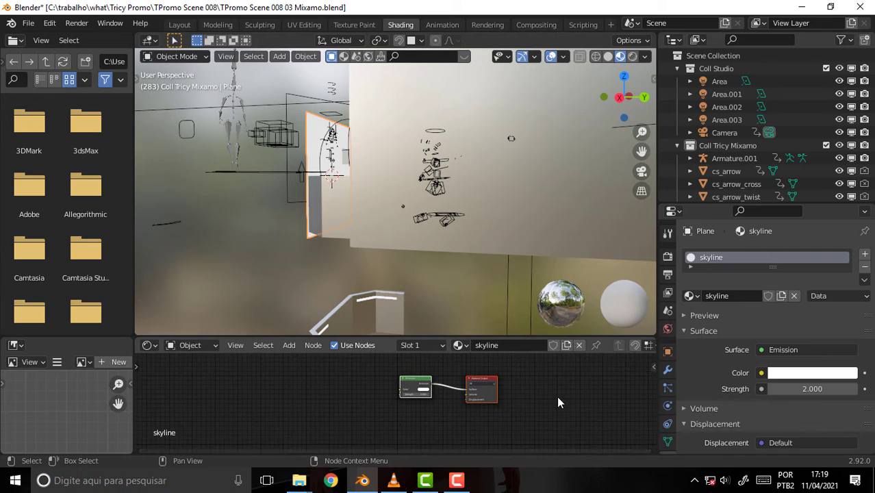
pyautogui.scroll(2, 560, 395)
pyautogui.scroll(2, 491, 387)
pyautogui.scroll(2, 466, 407)
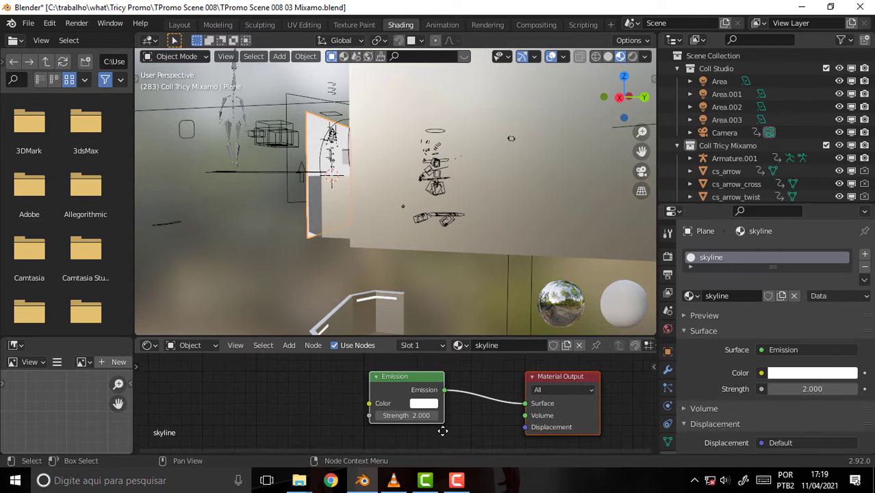
pyautogui.click(299, 480)
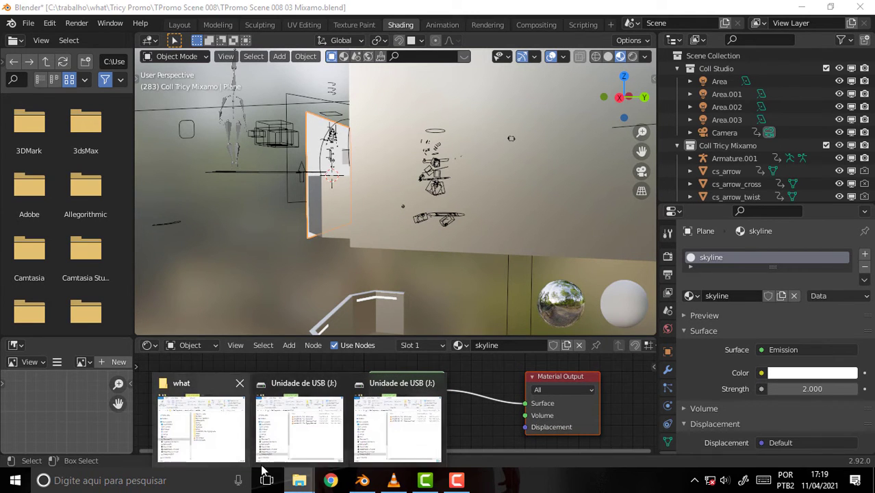
# Step: Browse File Explorer from the tutorials folder into Tricy Promo and its promo 2 folder
pyautogui.click(230, 454)
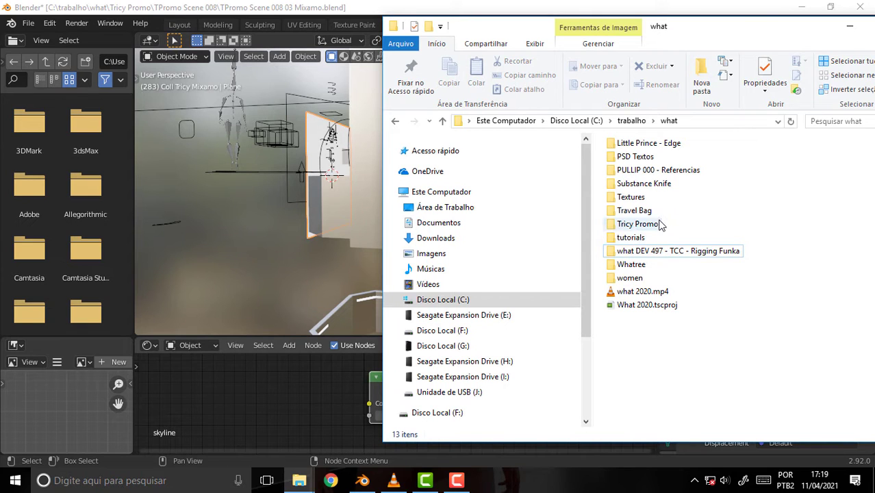
pyautogui.click(637, 240)
pyautogui.doubleClick(637, 239)
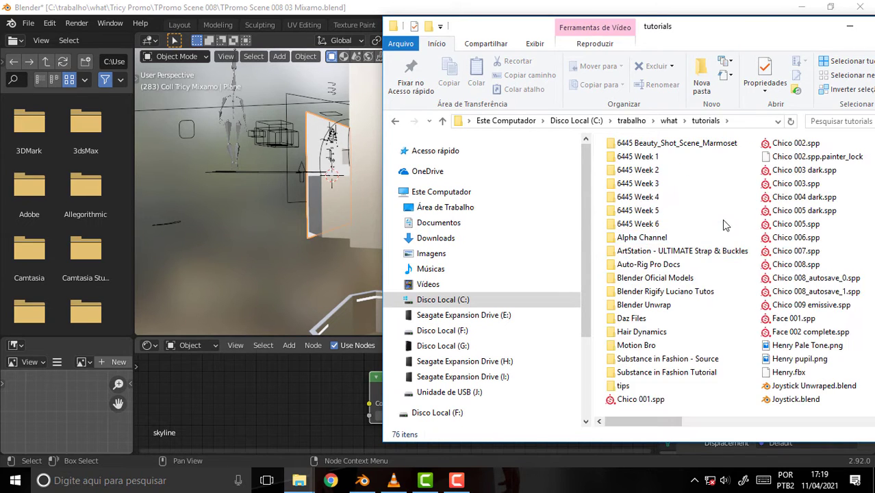
pyautogui.click(442, 121)
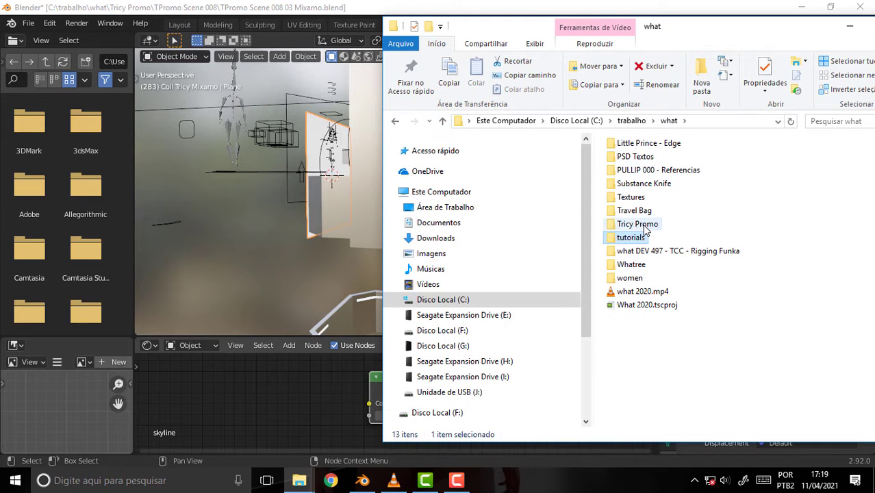
pyautogui.doubleClick(677, 228)
pyautogui.scroll(-3, 724, 255)
pyautogui.scroll(-2, 726, 256)
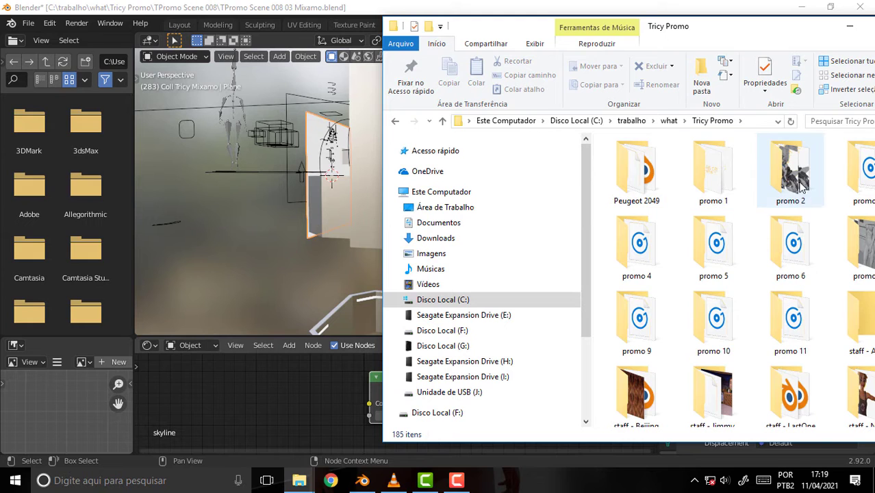
pyautogui.doubleClick(796, 189)
# Step: Open TPromo Scene 002 and drag skyline 001 Final.jpg into Blender's Shader Editor
pyautogui.moveTo(744, 27); pyautogui.dragTo(669, 20)
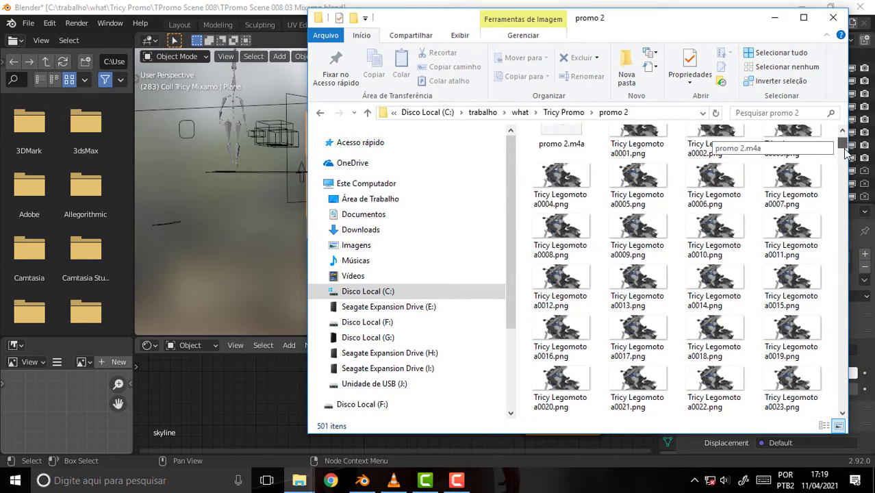
pyautogui.moveTo(843, 143); pyautogui.dragTo(833, 432)
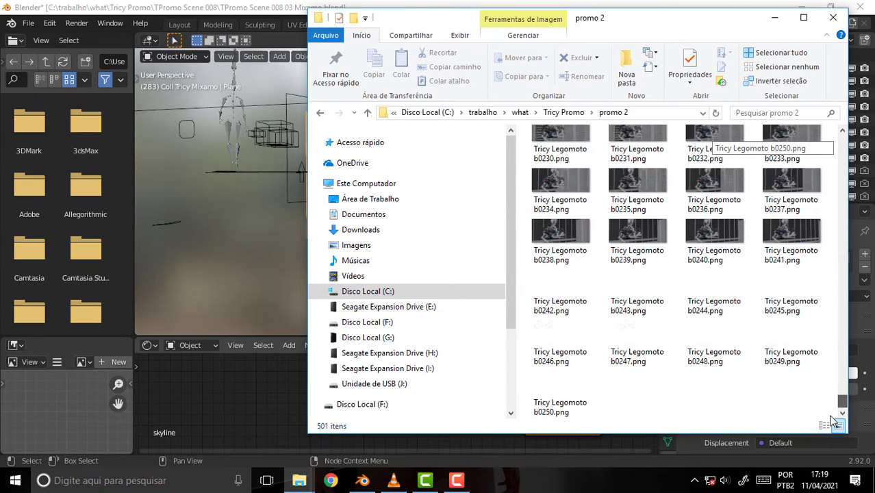
pyautogui.click(368, 113)
pyautogui.scroll(-5, 685, 271)
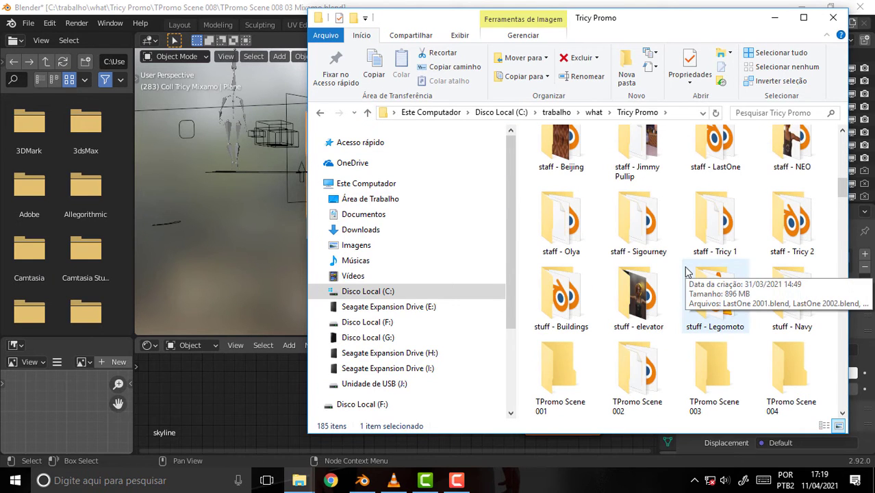
pyautogui.scroll(-2, 688, 271)
pyautogui.scroll(2, 697, 268)
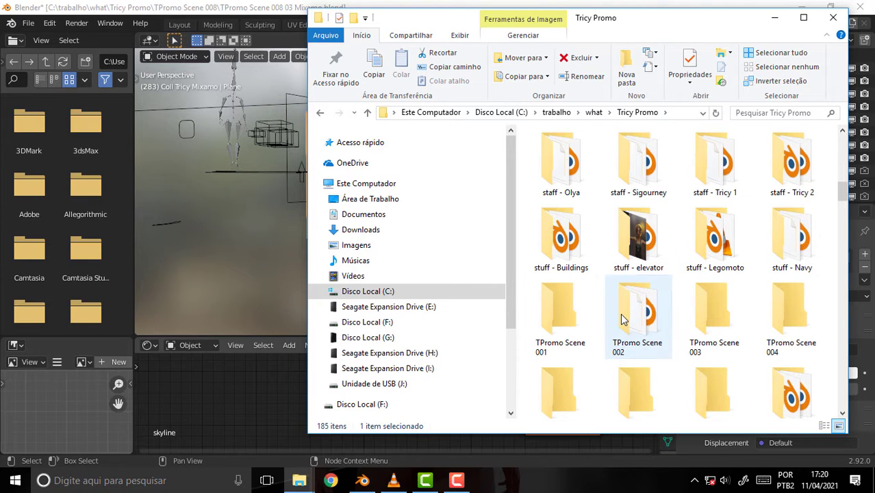
pyautogui.doubleClick(642, 312)
pyautogui.click(560, 171)
pyautogui.moveTo(490, 237); pyautogui.dragTo(201, 424)
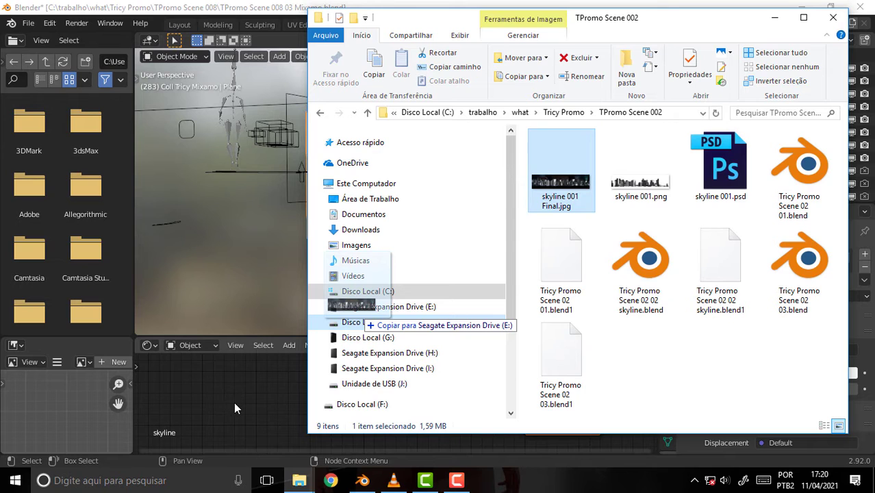
pyautogui.moveTo(235, 403); pyautogui.dragTo(203, 390)
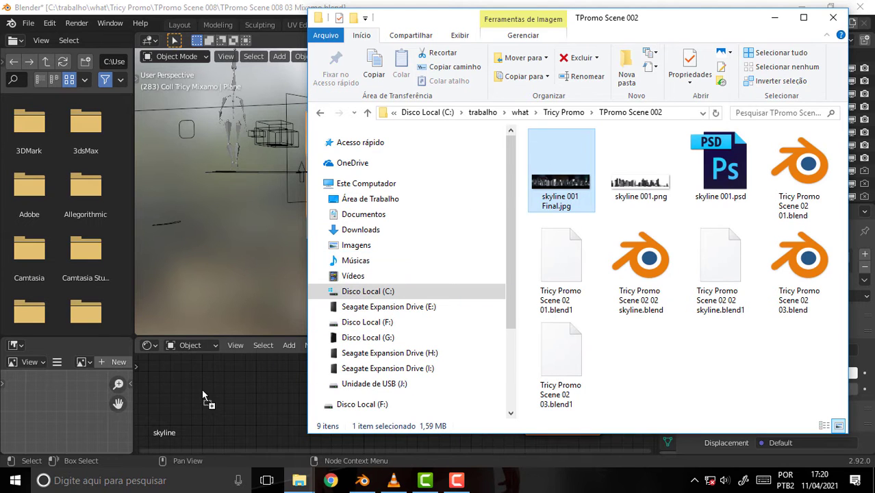
# Step: Place skyline 001 Final.jpg as an image node wired into the Emission node's Color input
pyautogui.moveTo(224, 401); pyautogui.dragTo(216, 372)
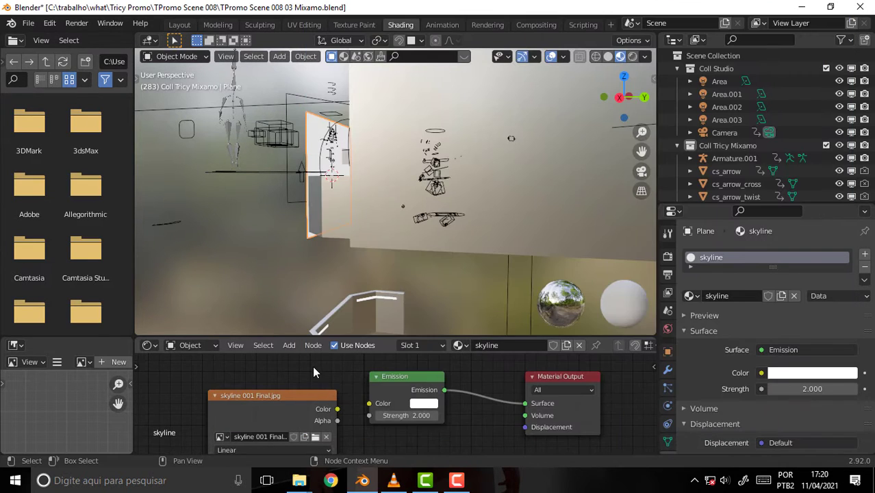
pyautogui.click(258, 362)
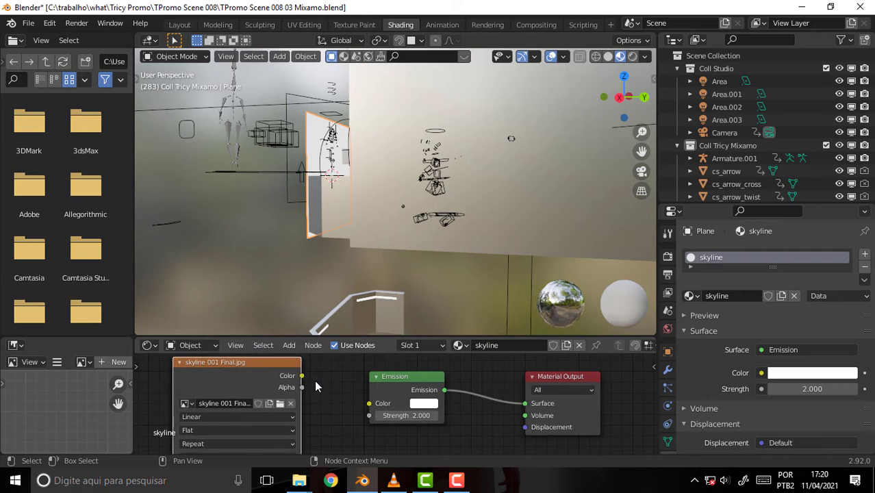
pyautogui.moveTo(302, 376); pyautogui.dragTo(369, 404)
pyautogui.moveTo(400, 281)
pyautogui.mouseDown(button='middle')
pyautogui.moveTo(300, 196)
pyautogui.moveTo(442, 218)
pyautogui.moveTo(566, 167)
pyautogui.moveTo(508, 151)
pyautogui.moveTo(429, 156)
pyautogui.moveTo(446, 156)
pyautogui.mouseUp(button='middle')
pyautogui.scroll(4, 564, 162)
pyautogui.scroll(-3, 558, 153)
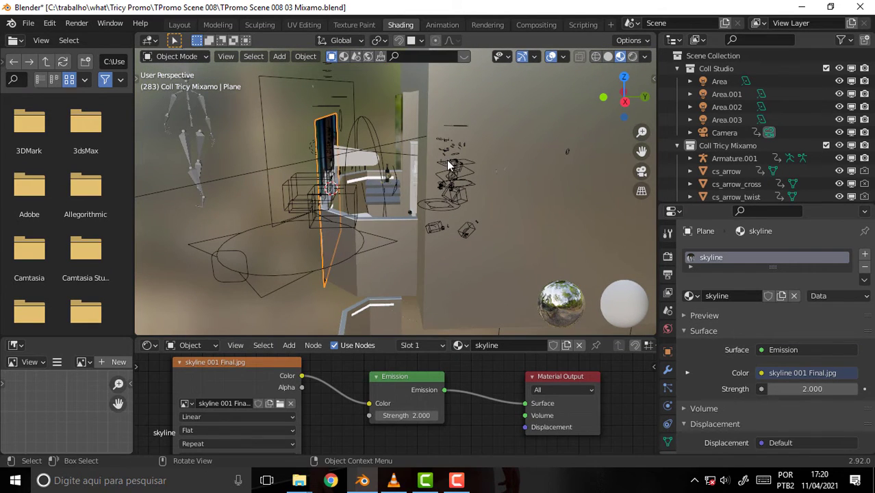
# Step: Move the skyline plane back along Y to about −6.8146 m behind the room
pyautogui.press('g')
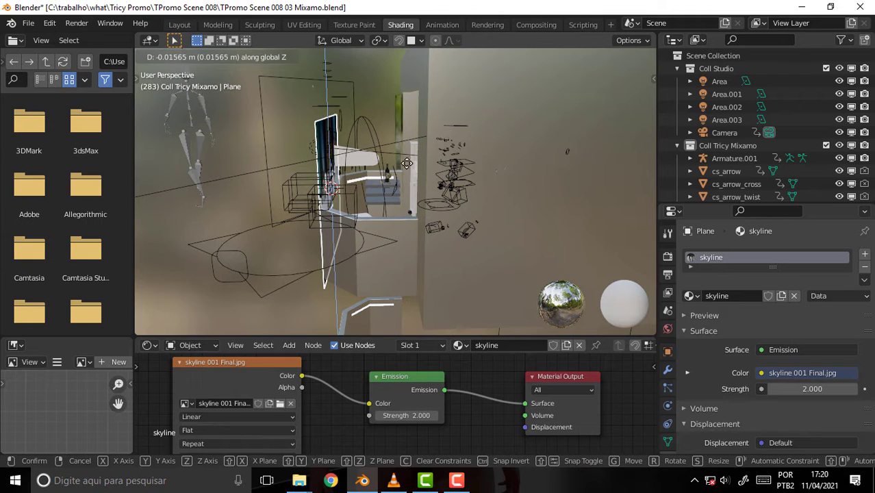
pyautogui.press('z')
pyautogui.click(397, 164)
pyautogui.press('g')
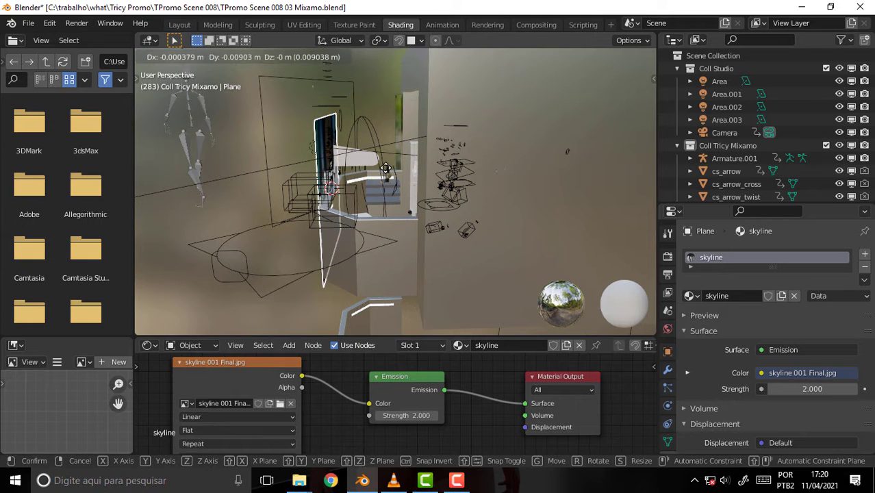
pyautogui.press('y')
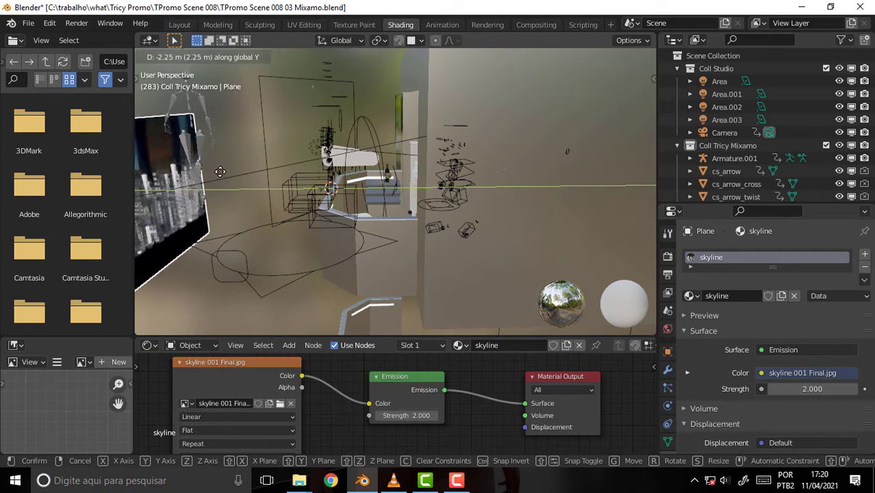
pyautogui.click(140, 171)
pyautogui.scroll(-1, 85, 137)
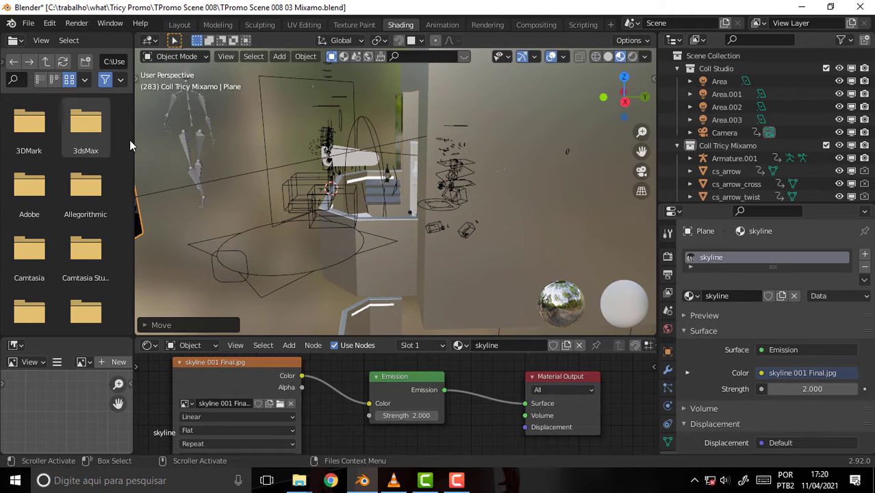
pyautogui.moveTo(480, 196); pyautogui.dragTo(436, 202, button='middle')
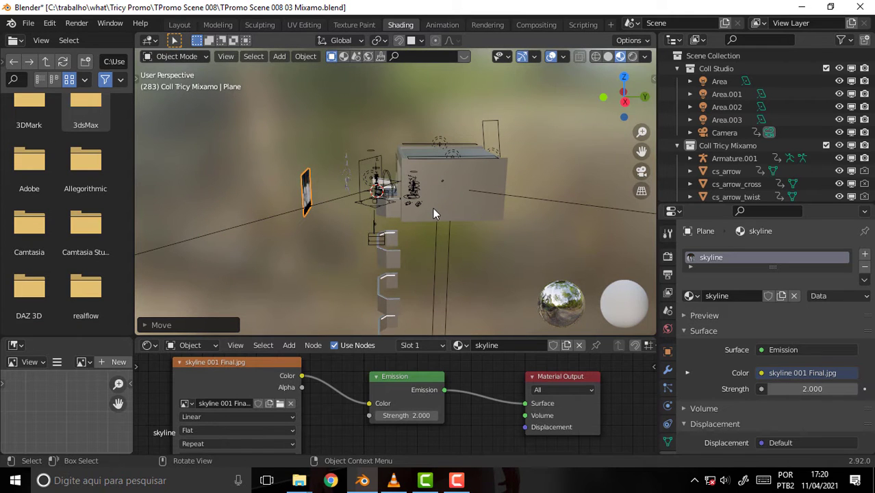
pyautogui.press('g')
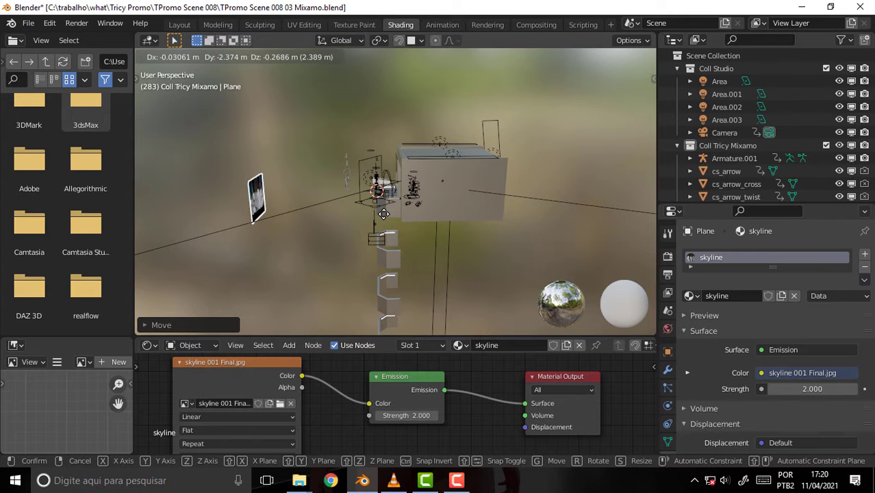
pyautogui.click(361, 216)
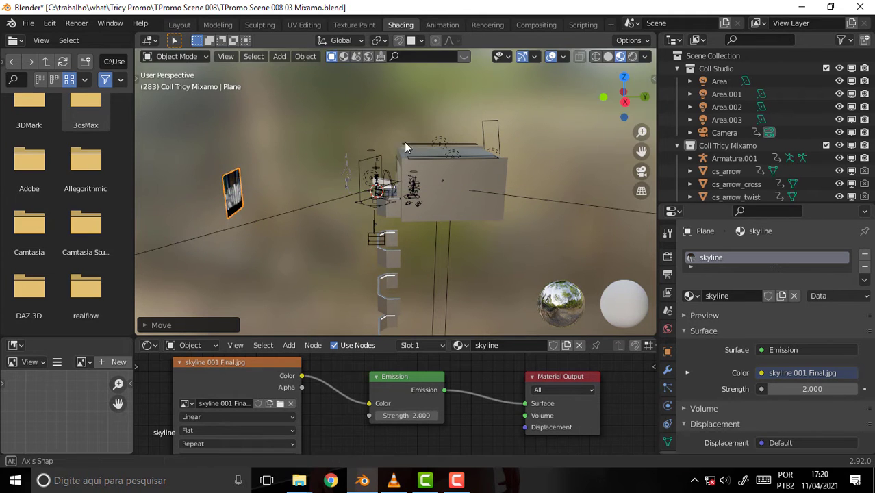
# Step: Scale the plane up by 6.053 to roughly 12.1 m square and check its N-panel dimensions
pyautogui.moveTo(404, 146); pyautogui.dragTo(418, 172, button='middle')
pyautogui.press('s')
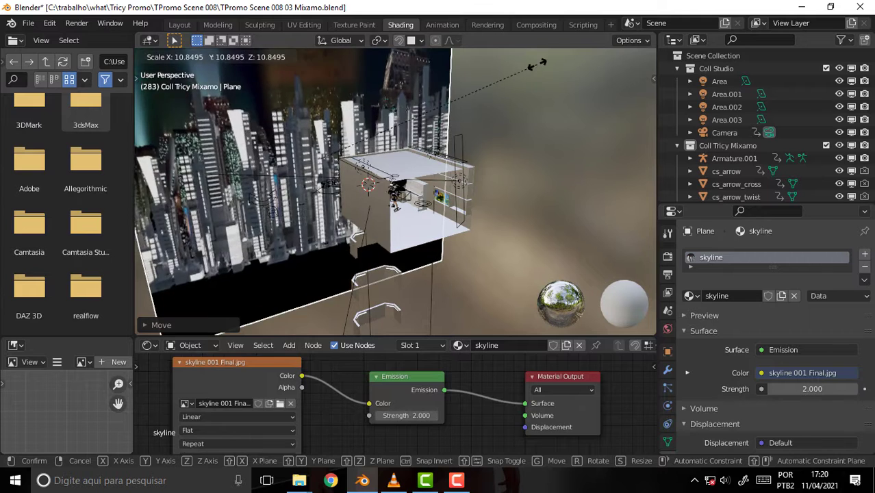
pyautogui.click(464, 127)
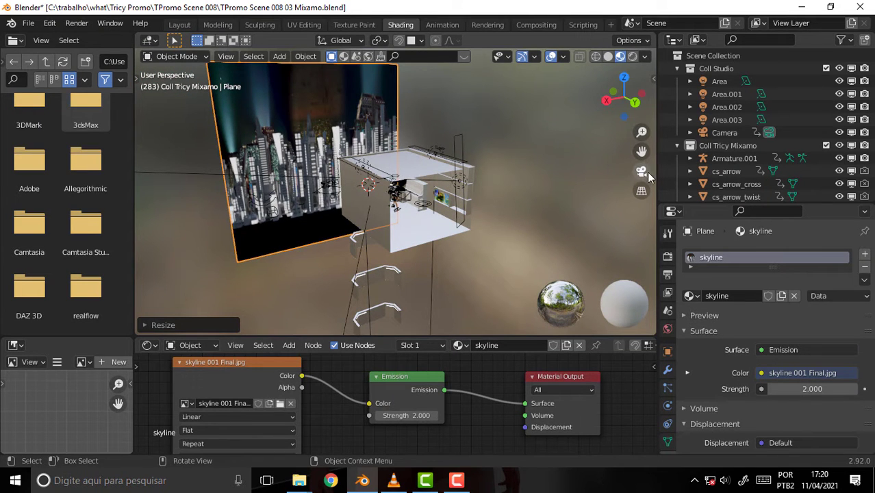
pyautogui.click(653, 78)
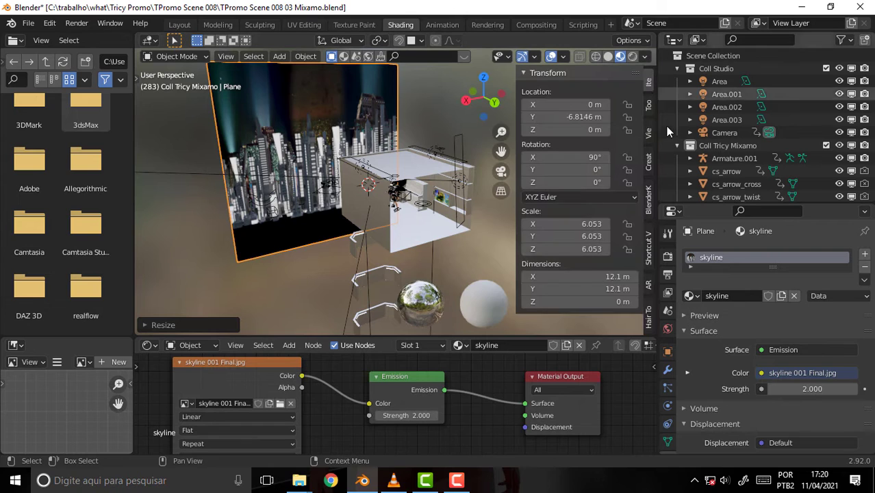
pyautogui.click(616, 277)
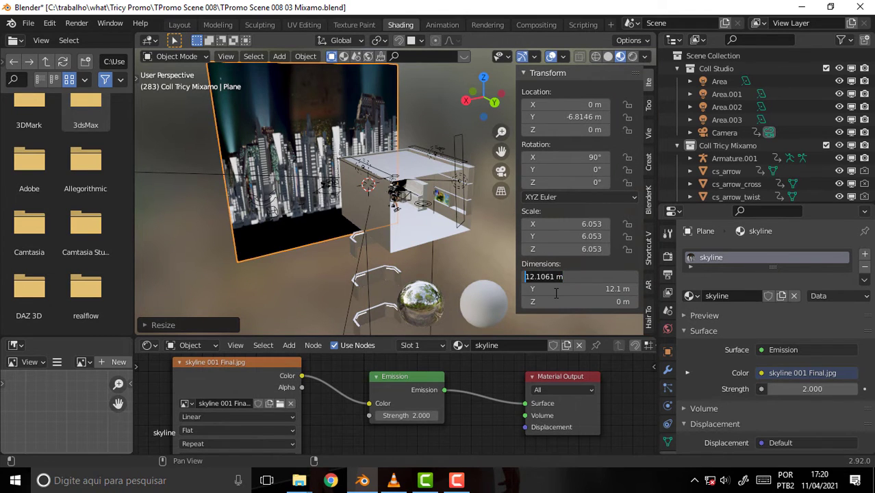
# Step: Set the plane's X dimension to 12 m and its Y dimension to 12 m
pyautogui.write('1')
pyautogui.write('2')
pyautogui.press('Return')
pyautogui.click(618, 289)
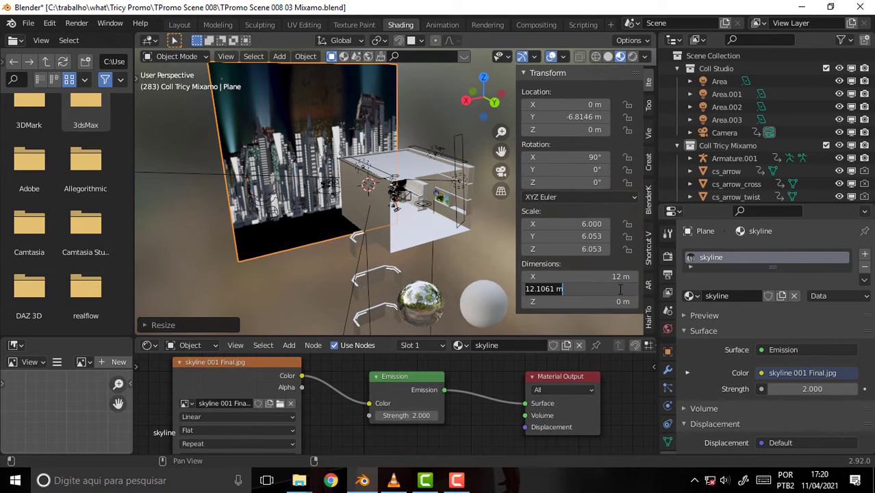
pyautogui.write('48')
pyautogui.press('Return')
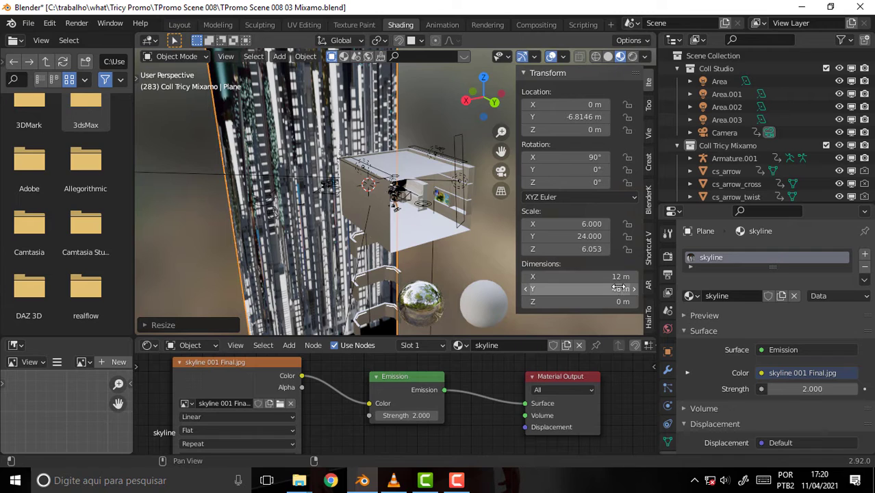
pyautogui.click(621, 290)
pyautogui.write('12')
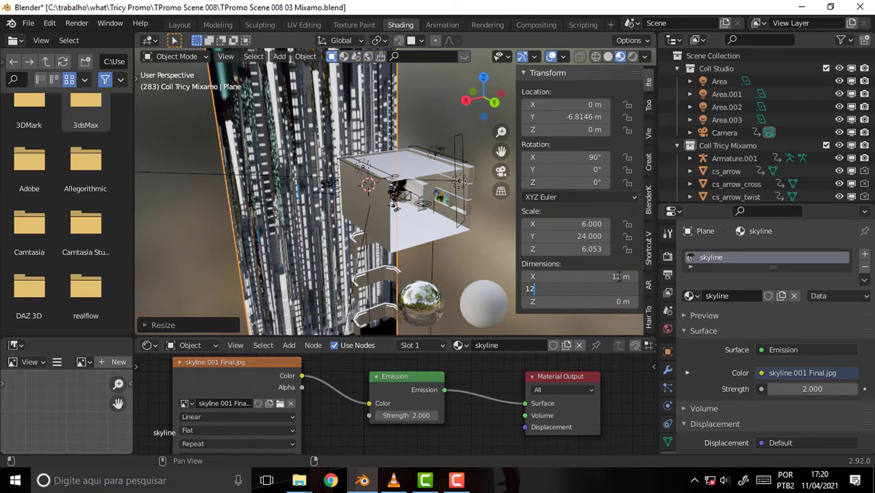
pyautogui.press('Return')
# Step: Try X widths of 48 m and 36 m, settle on 24 m, then switch to camera view
pyautogui.click(618, 277)
pyautogui.press('BackSpace')
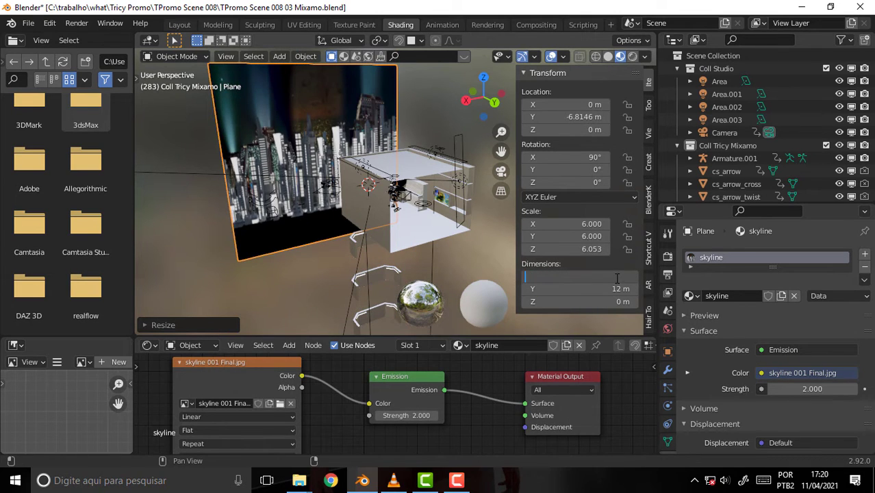
pyautogui.write('48')
pyautogui.press('Return')
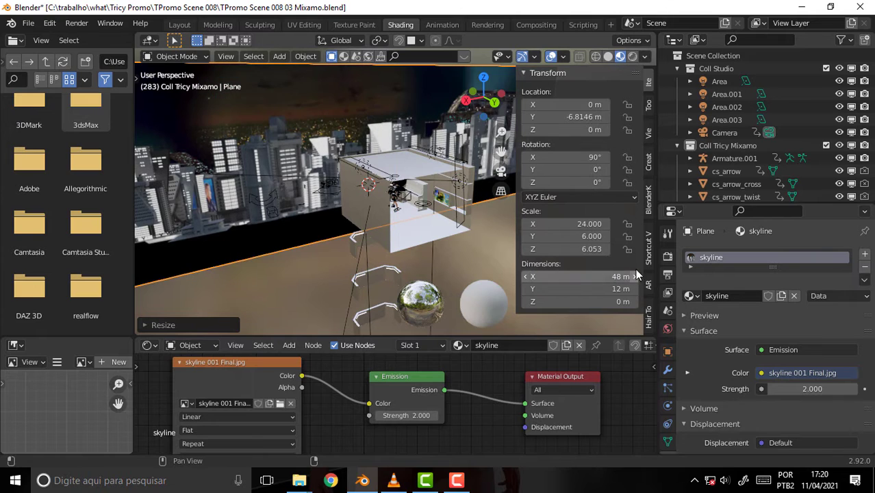
pyautogui.click(617, 277)
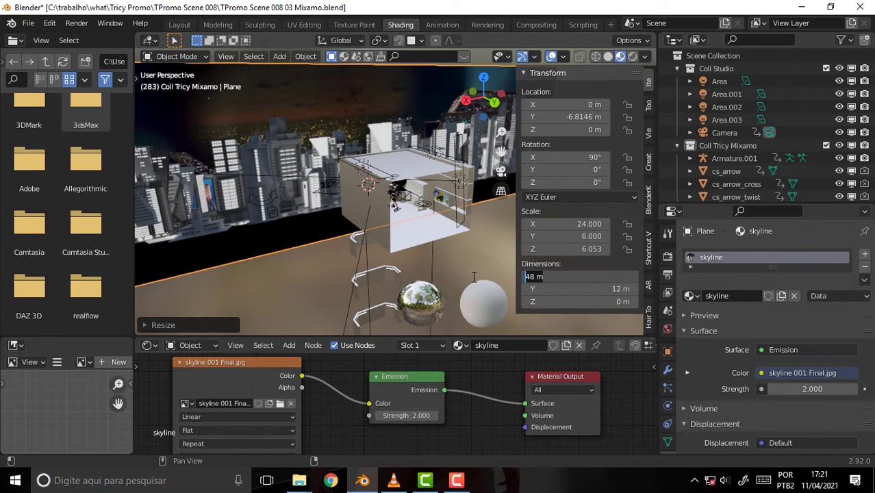
pyautogui.write('36')
pyautogui.press('Return')
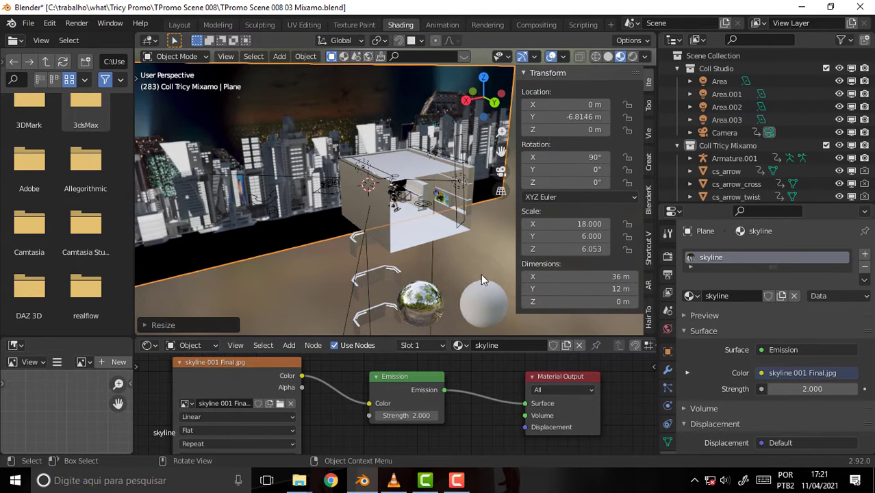
pyautogui.click(616, 276)
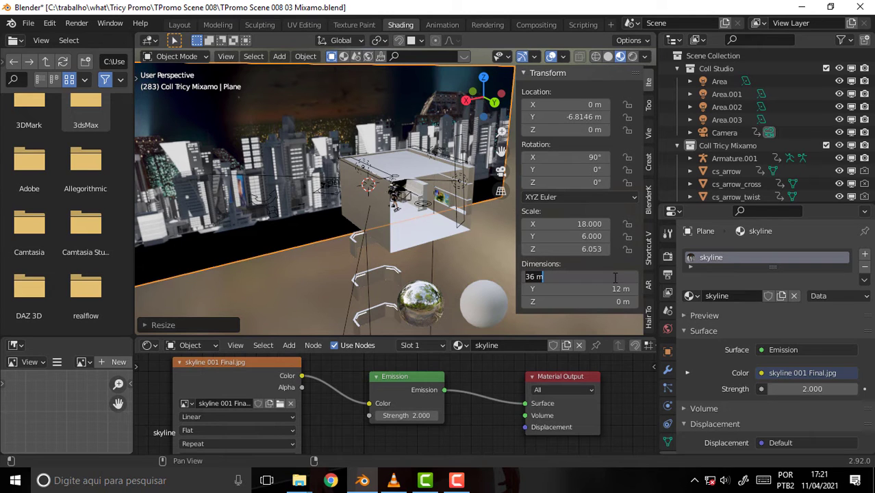
pyautogui.write('24')
pyautogui.press('Return')
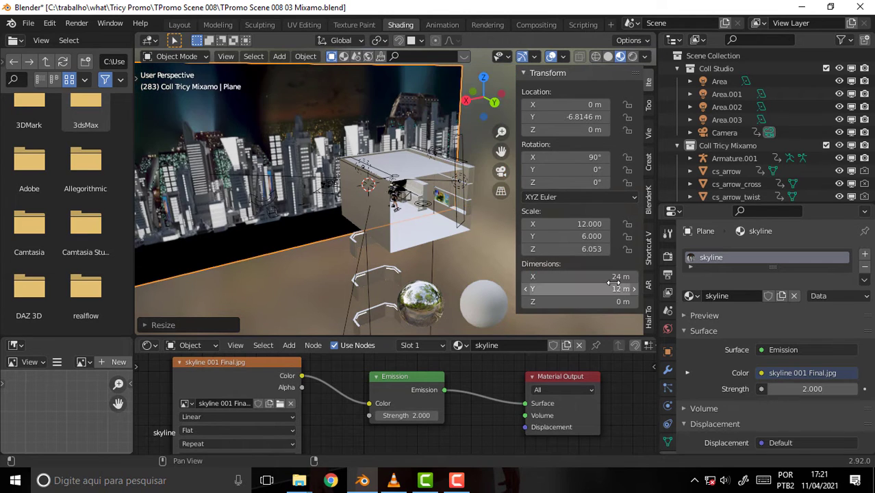
pyautogui.press('KP_0')
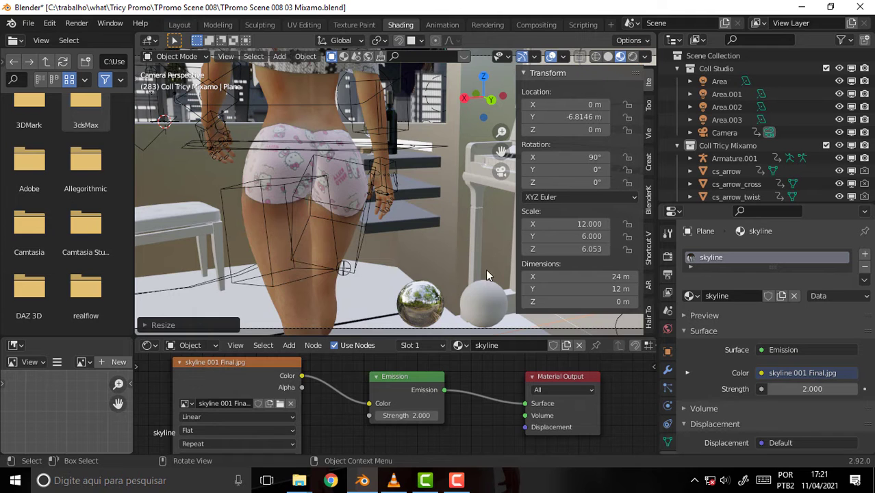
# Step: In Layout, view through the camera, compare Rendered and Solid shading, and settle on Material Preview
pyautogui.click(180, 26)
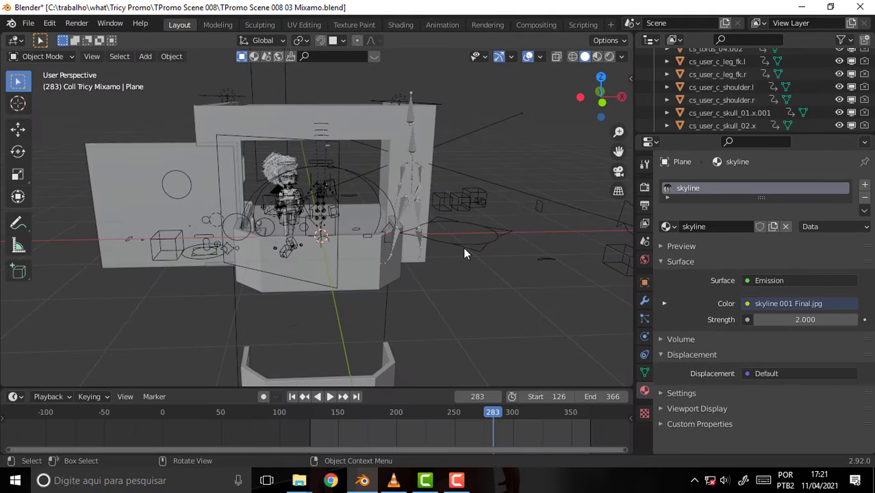
pyautogui.press('KP_0')
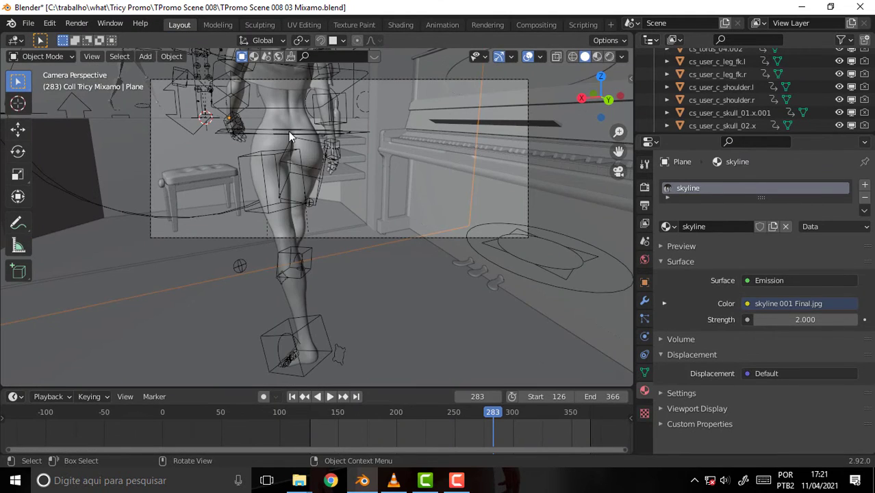
pyautogui.press('z')
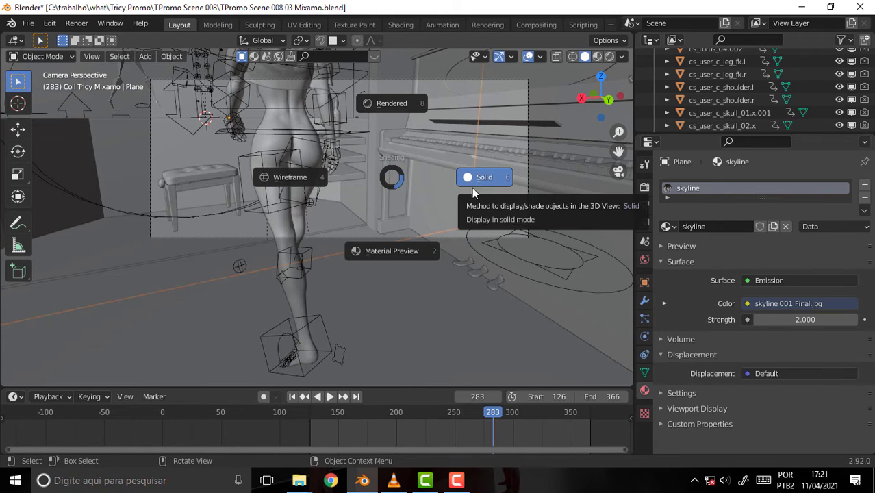
pyautogui.click(391, 107)
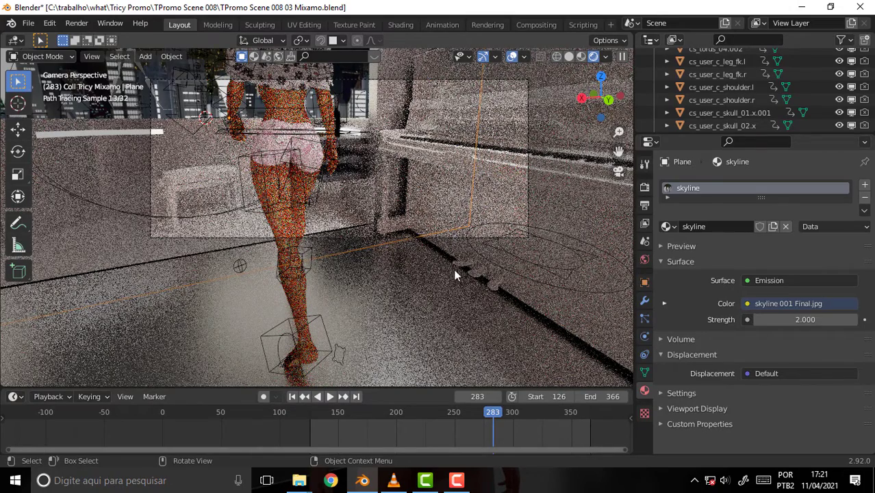
pyautogui.rightClick(428, 186)
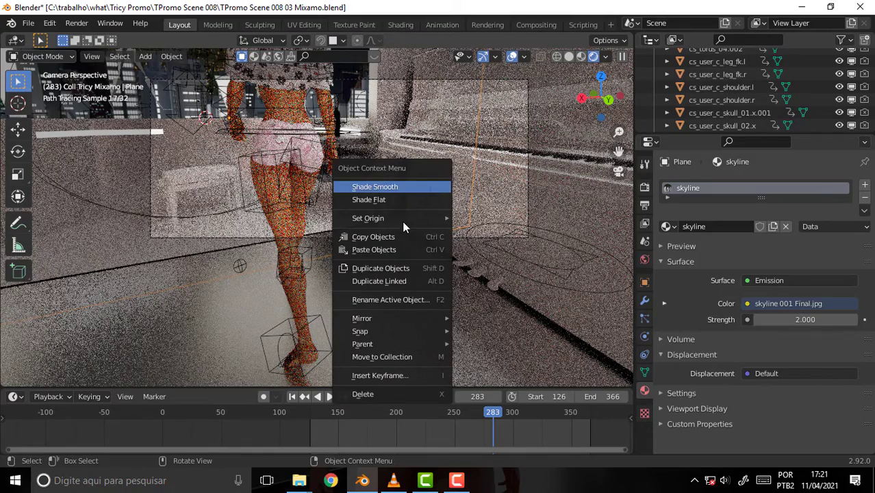
pyautogui.press('z')
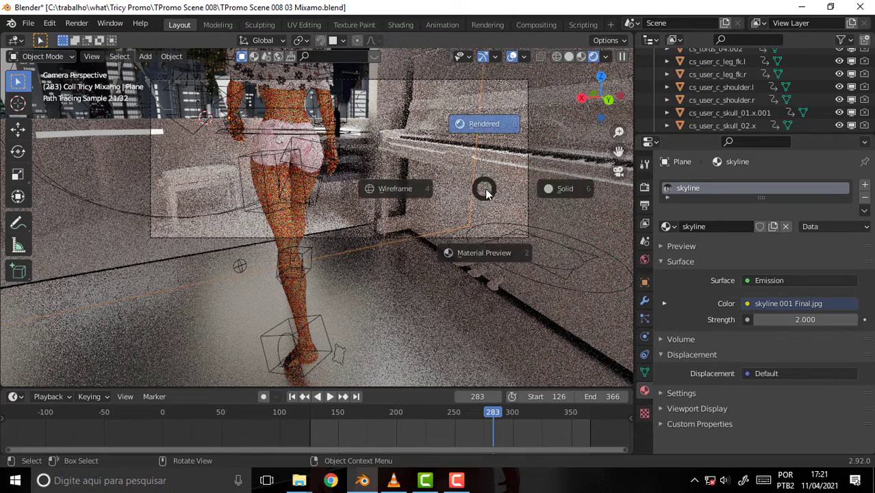
pyautogui.click(541, 190)
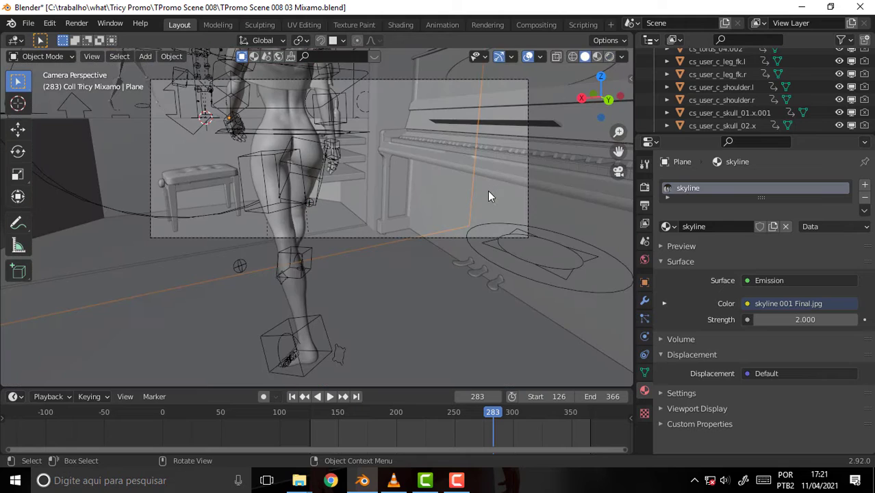
pyautogui.press('z')
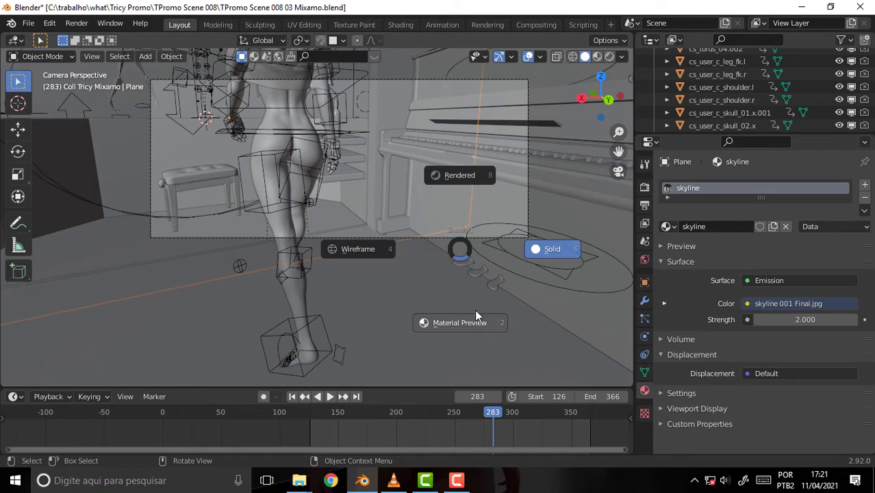
pyautogui.click(462, 330)
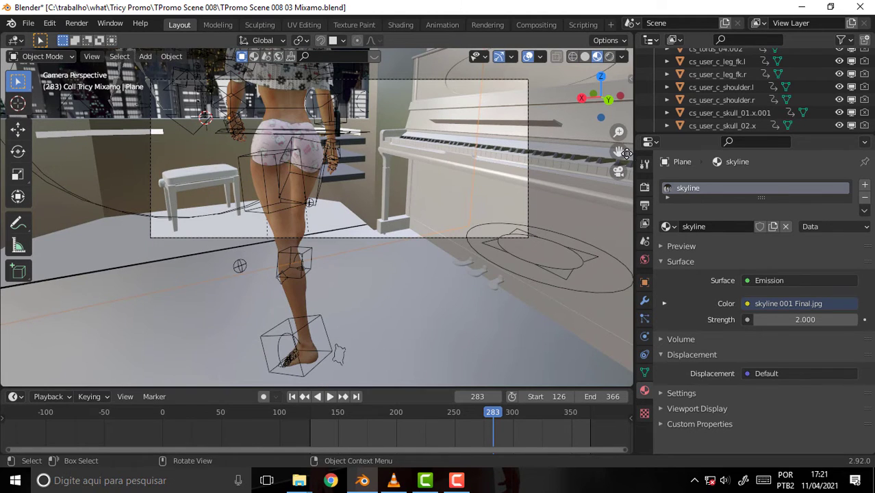
# Step: Raise the skyline plane 1.75 m along global Z behind the window
pyautogui.moveTo(619, 151); pyautogui.dragTo(517, 147)
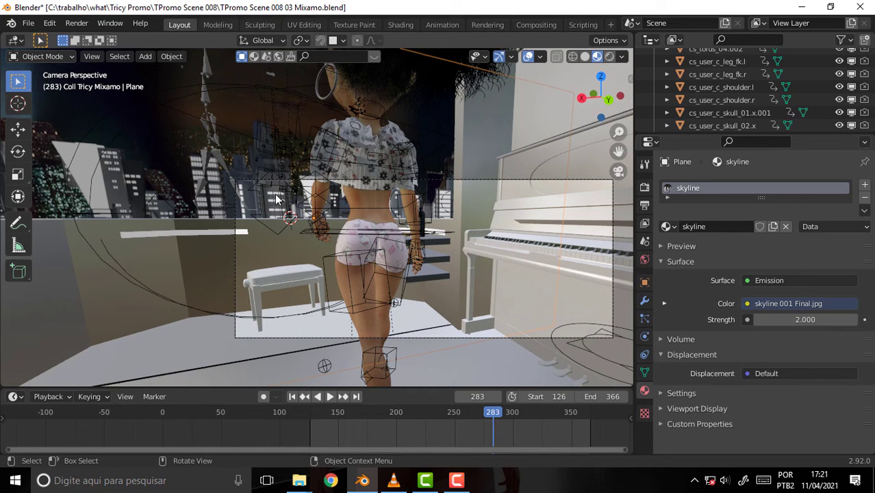
pyautogui.scroll(-2, 301, 161)
pyautogui.scroll(-2, 300, 160)
pyautogui.scroll(-2, 302, 161)
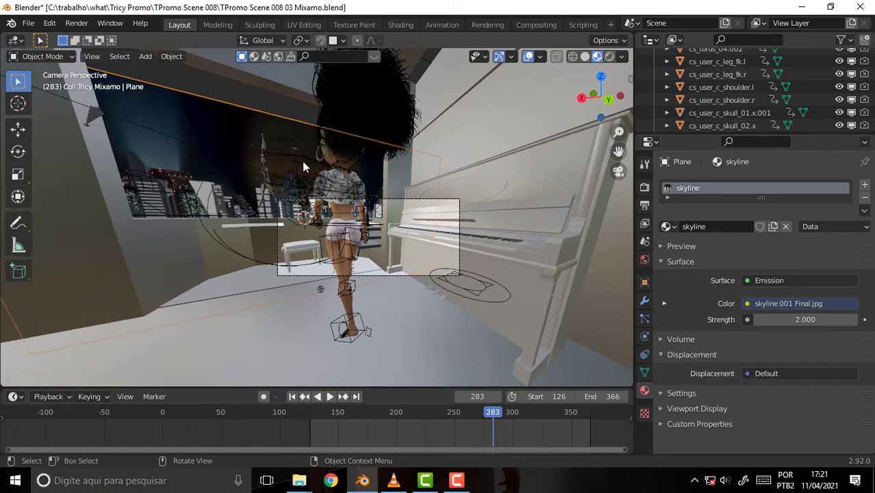
pyautogui.scroll(1, 302, 161)
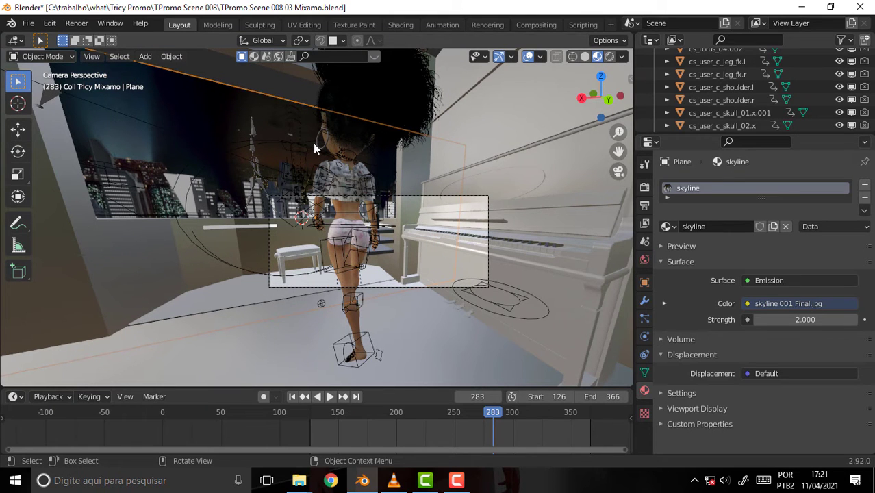
pyautogui.press('g')
pyautogui.press('z')
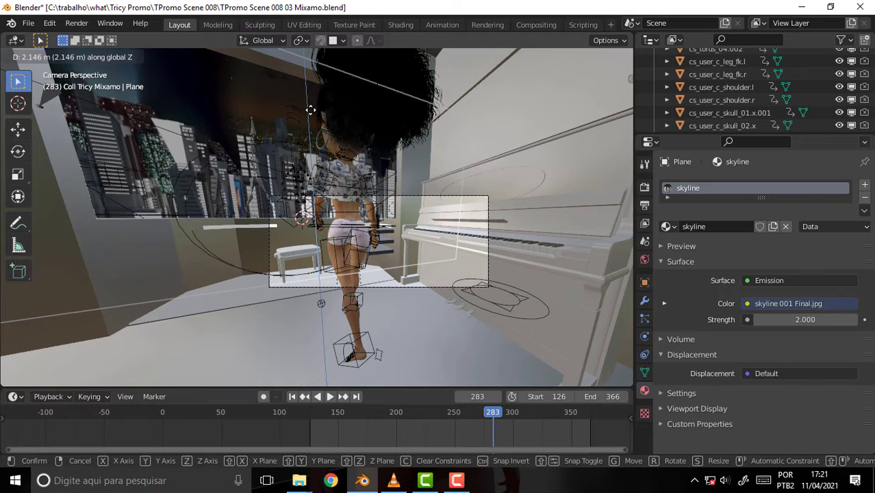
pyautogui.click(295, 148)
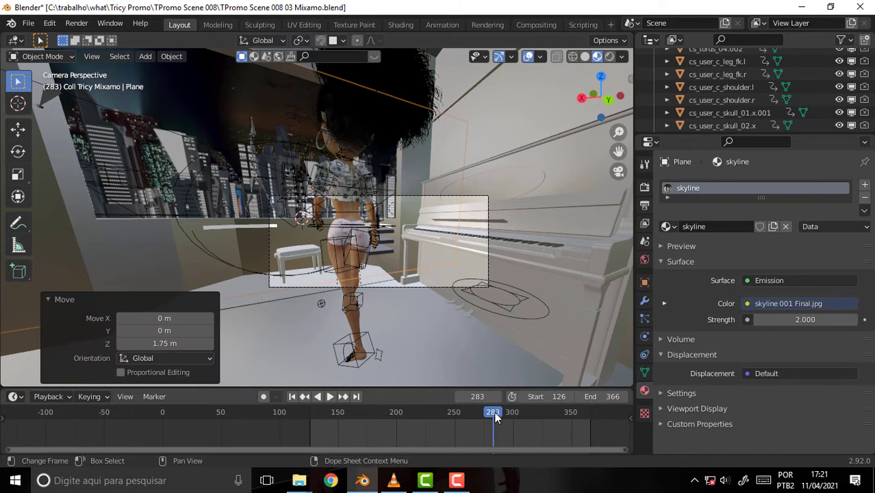
# Step: Play the animation backward and forward, then stop at frame 172 and zoom in on the character
pyautogui.hotkey('shift', 'ctrl', 'space')
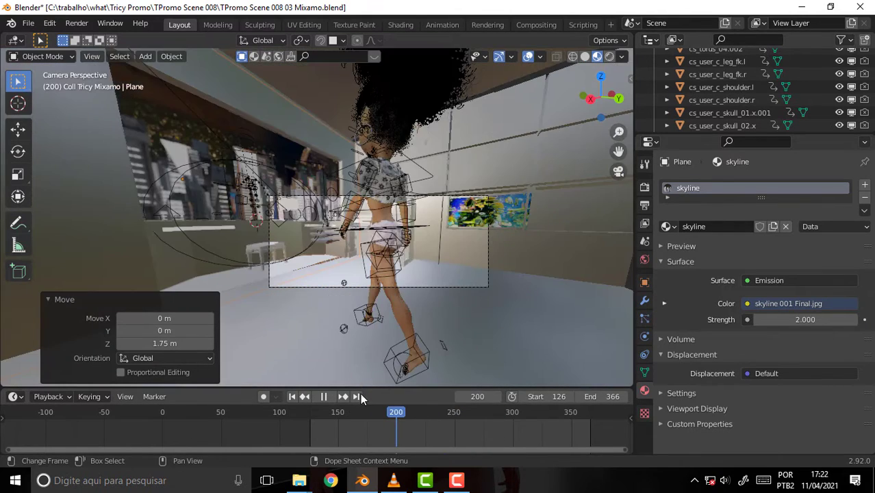
pyautogui.click(345, 397)
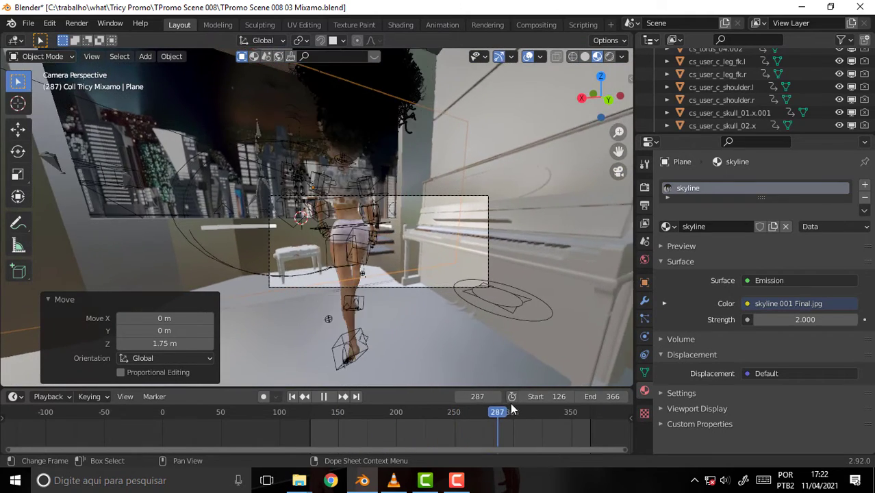
pyautogui.moveTo(529, 409); pyautogui.dragTo(366, 393)
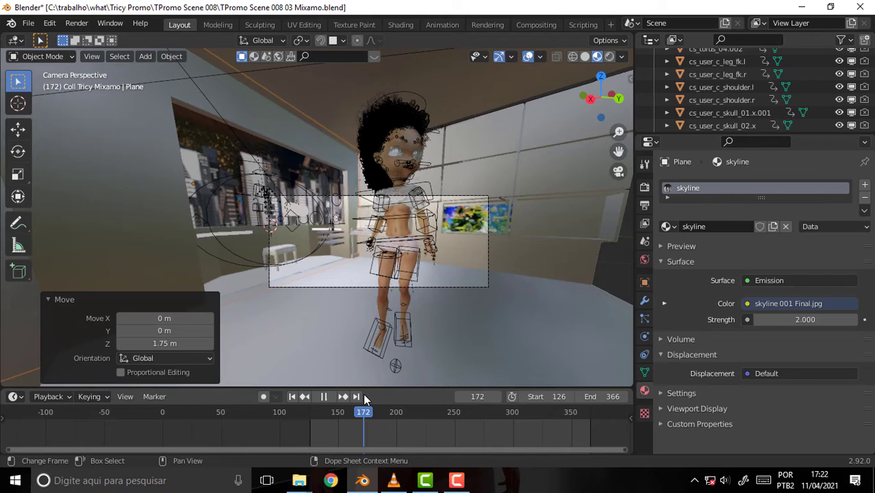
pyautogui.moveTo(365, 394); pyautogui.dragTo(363, 393)
pyautogui.scroll(4, 489, 202)
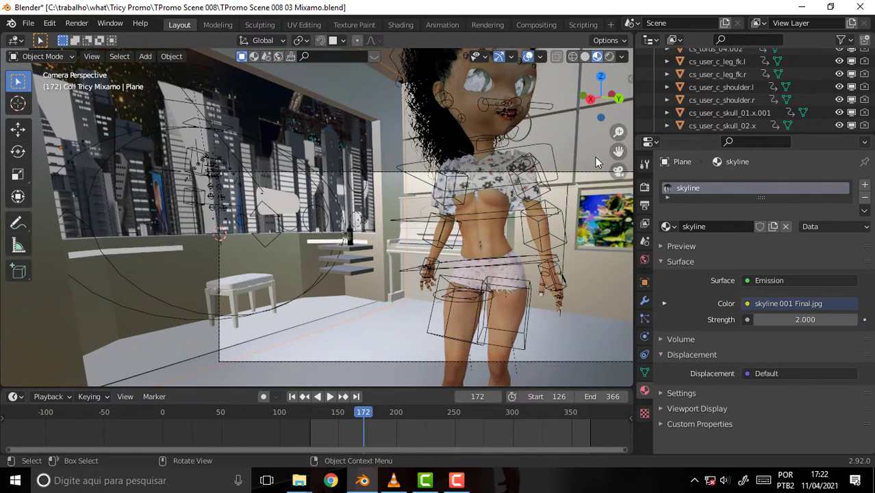
pyautogui.moveTo(619, 150)
pyautogui.mouseDown()
pyautogui.moveTo(582, 143)
pyautogui.moveTo(552, 162)
pyautogui.mouseUp()
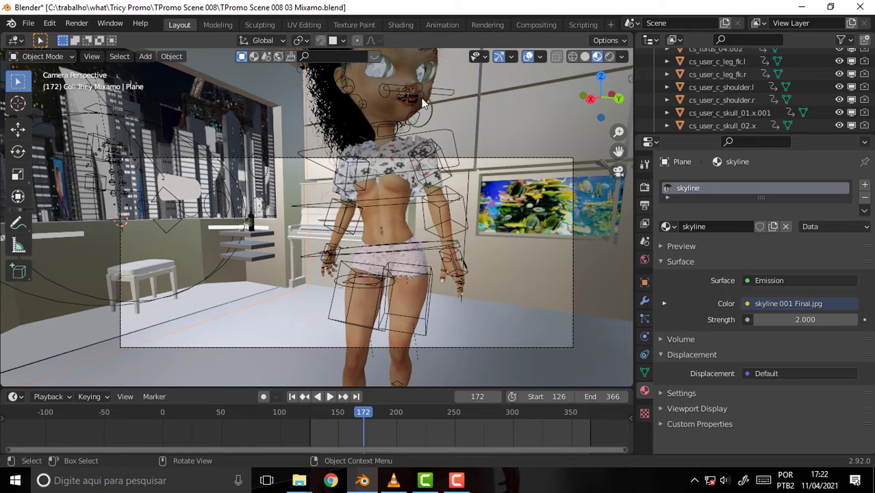
# Step: Save the scene to TPromo Scene 008 03 Mixamo.blend
pyautogui.click(457, 481)
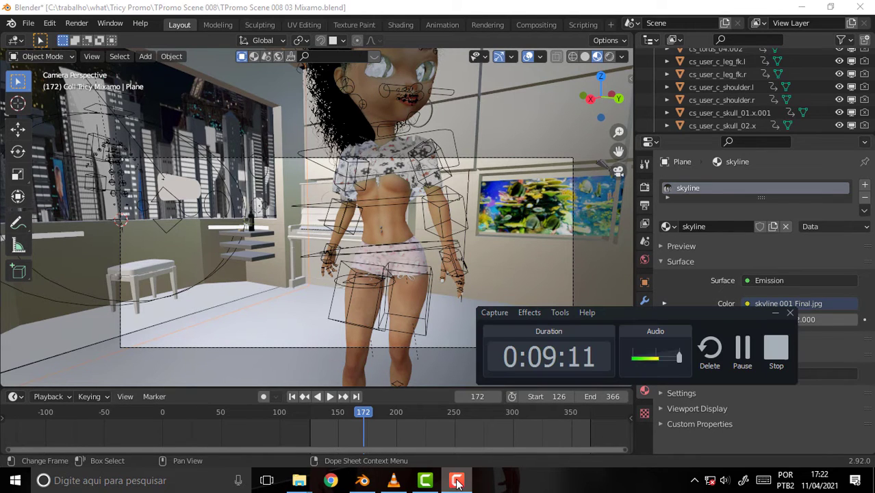
pyautogui.click(458, 481)
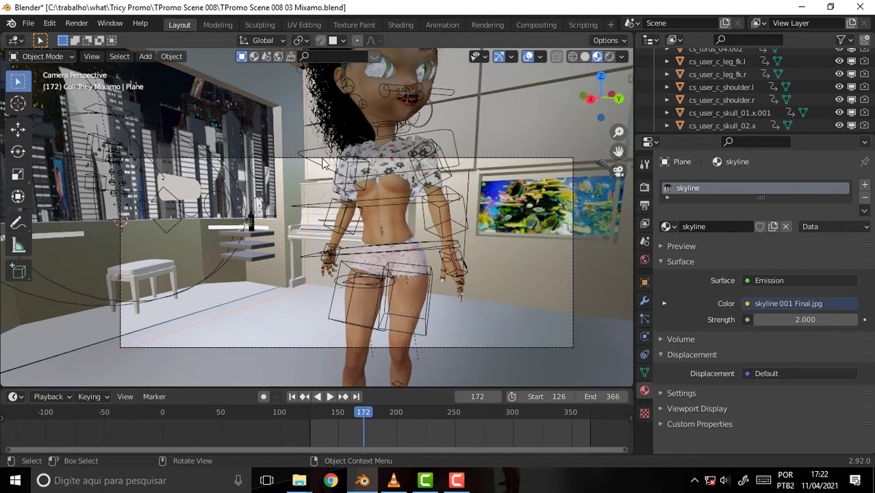
pyautogui.click(28, 24)
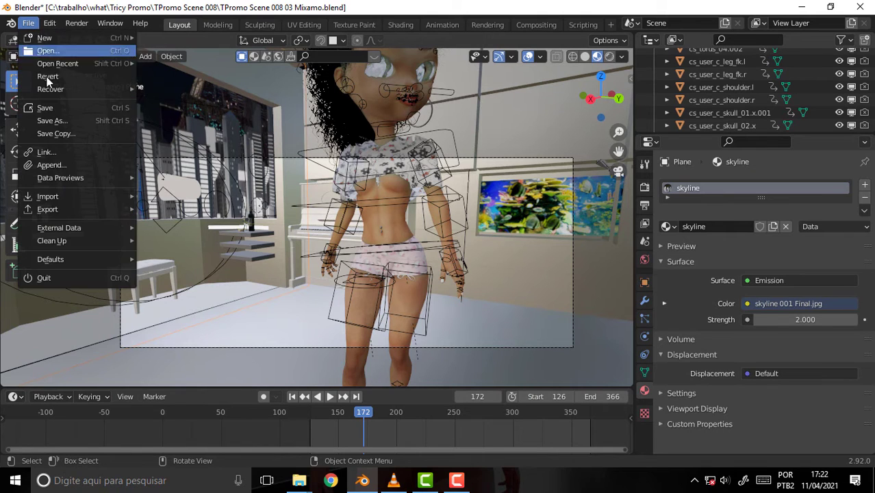
pyautogui.click(61, 113)
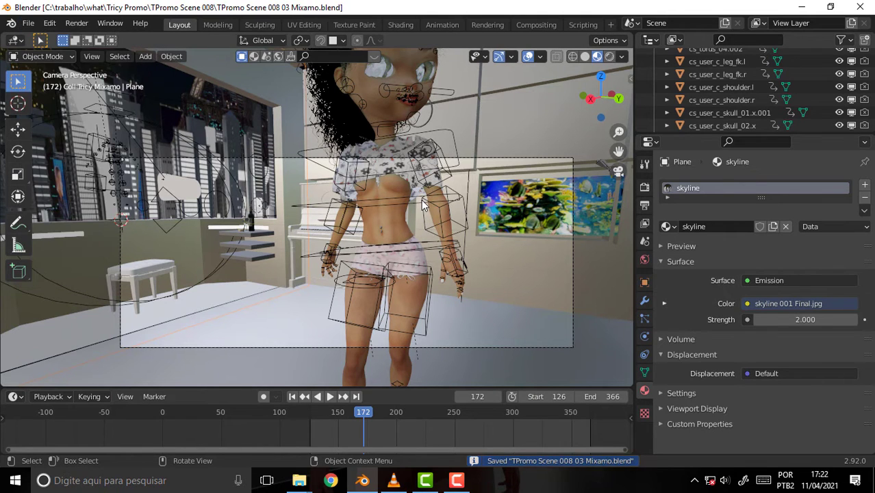
# Step: Render frame 172 as a still image and wait for the render to finish
pyautogui.click(76, 23)
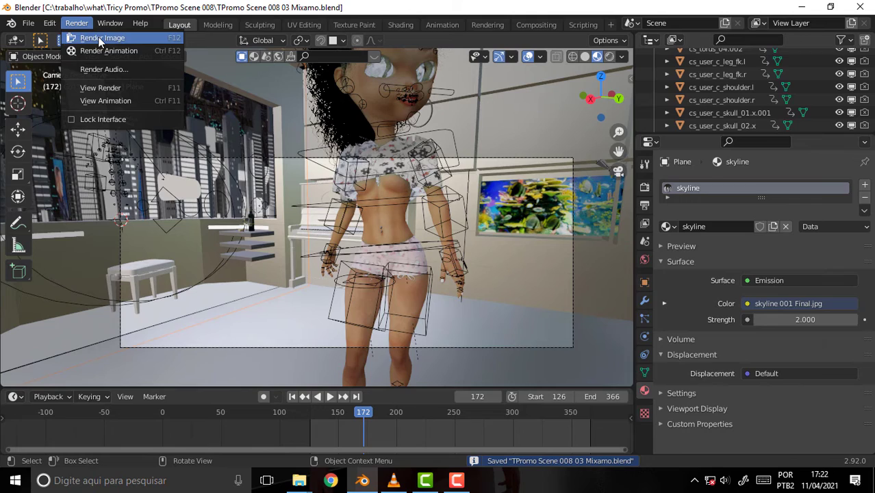
pyautogui.click(74, 33)
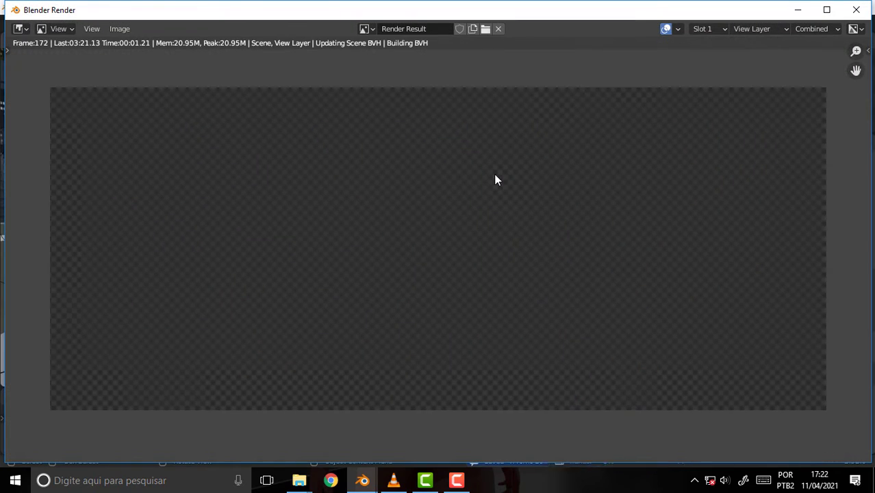
pyautogui.click(456, 480)
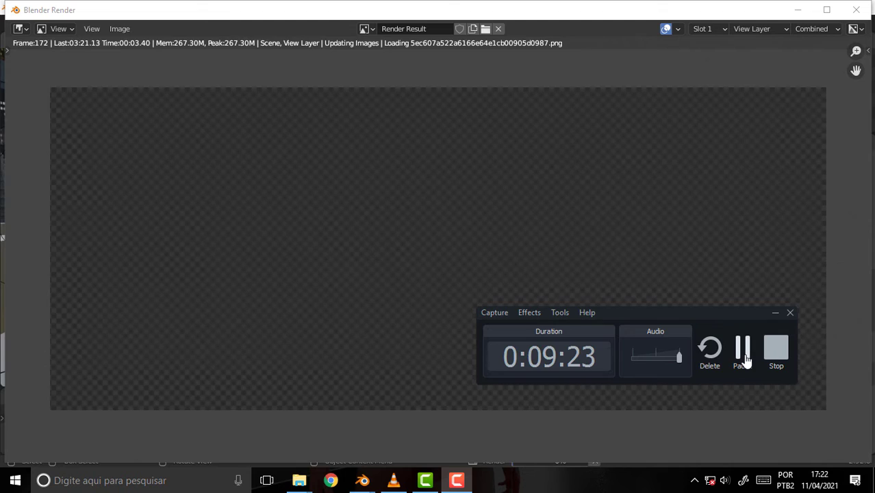
pyautogui.click(743, 352)
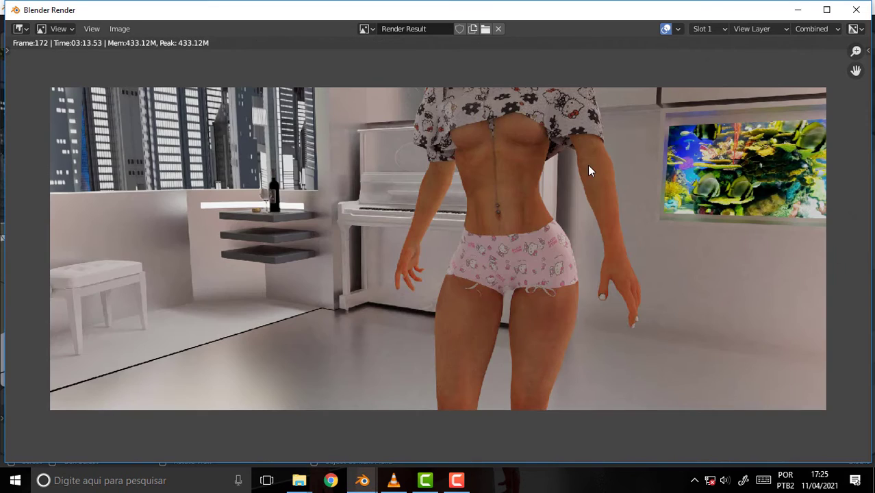